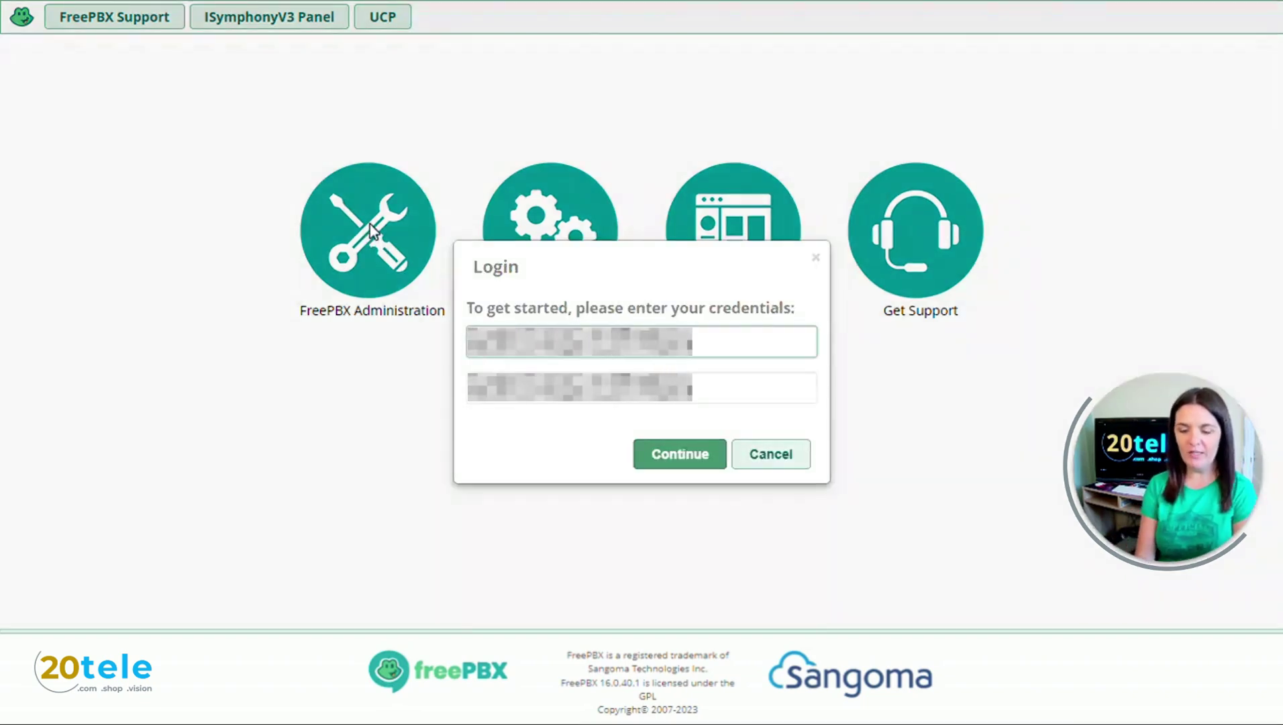
Step: Log in to FreePBX with the admin username and password to reach the dashboard
key(Tab)
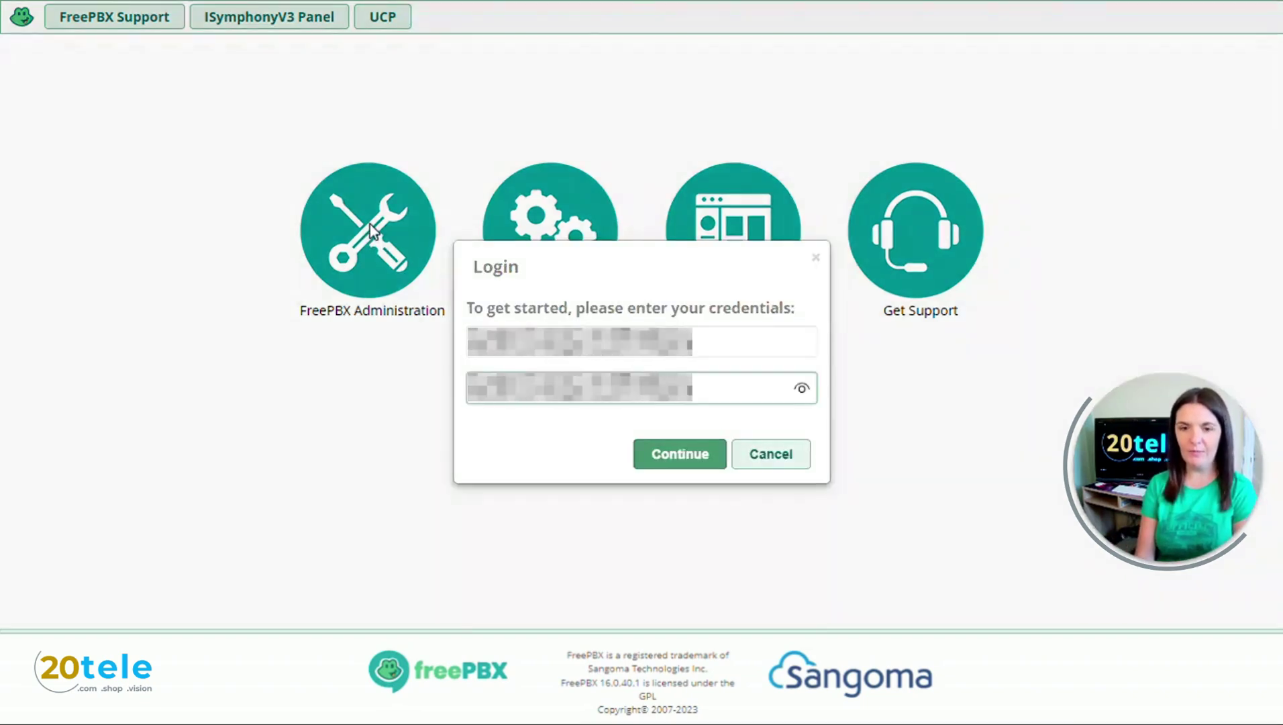
key(Return)
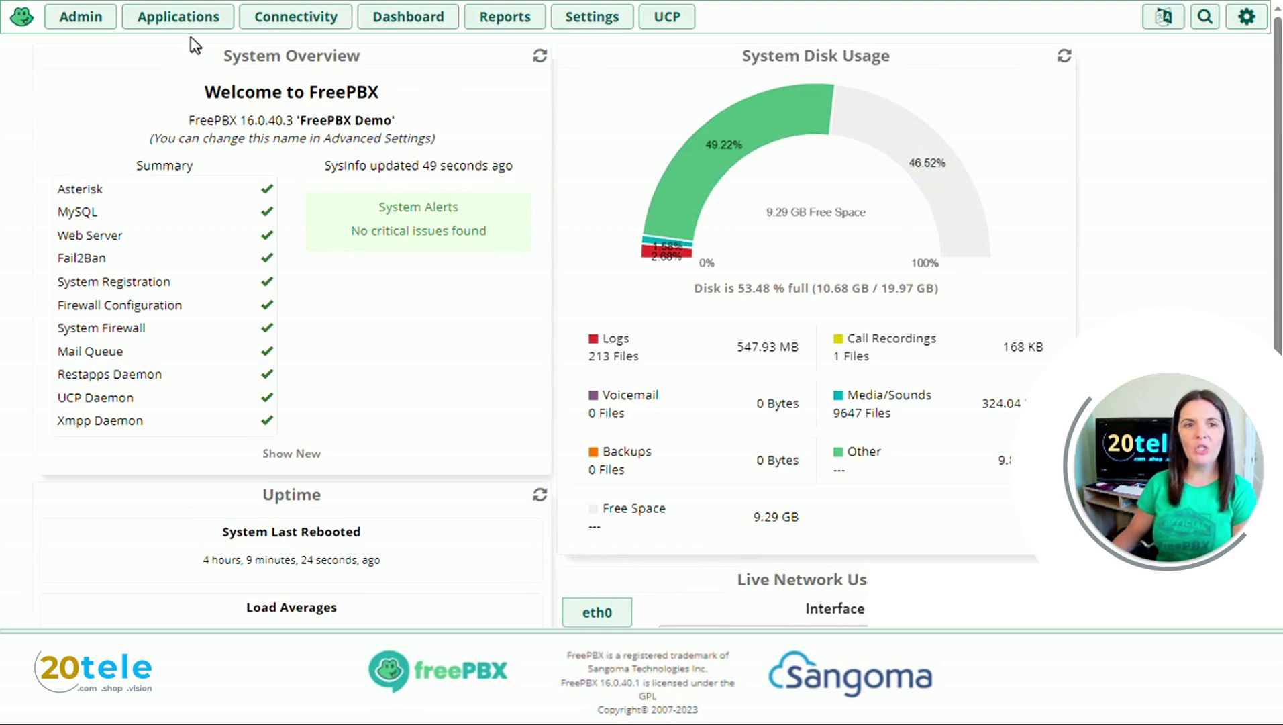
Step: Go to Applications > Conferences and start adding a new conference
click(178, 19)
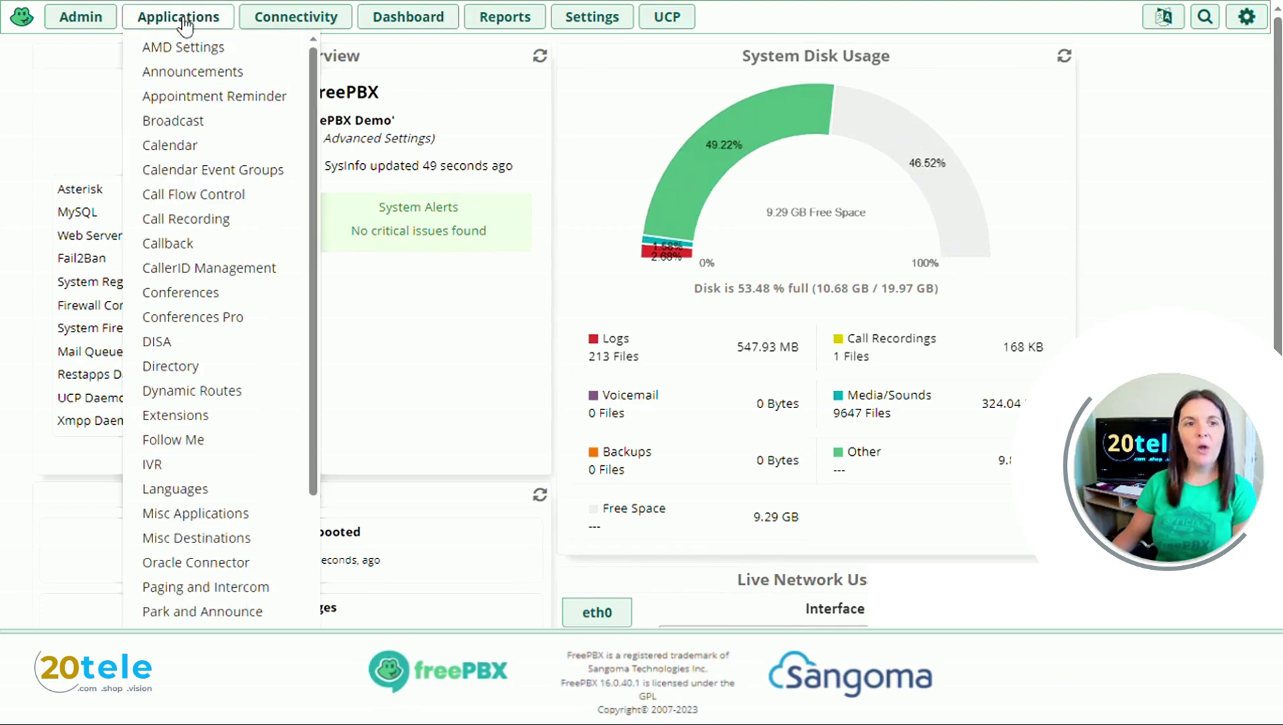
click(180, 295)
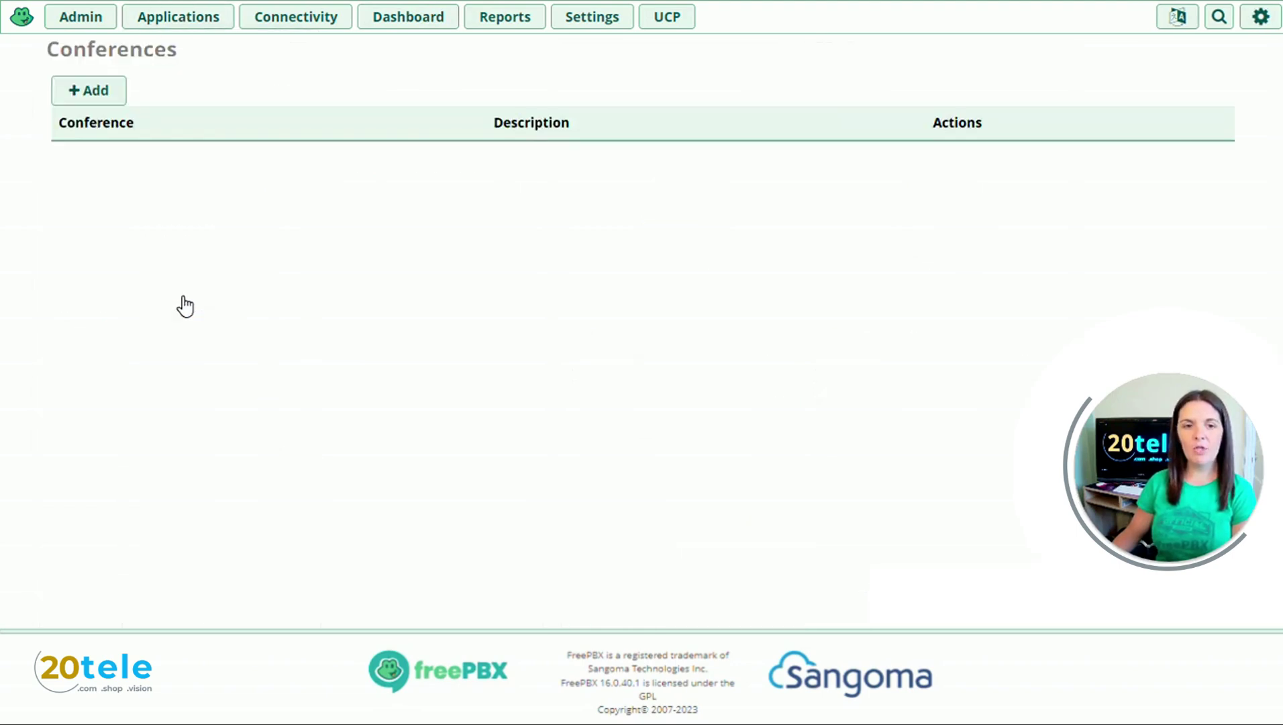
click(108, 113)
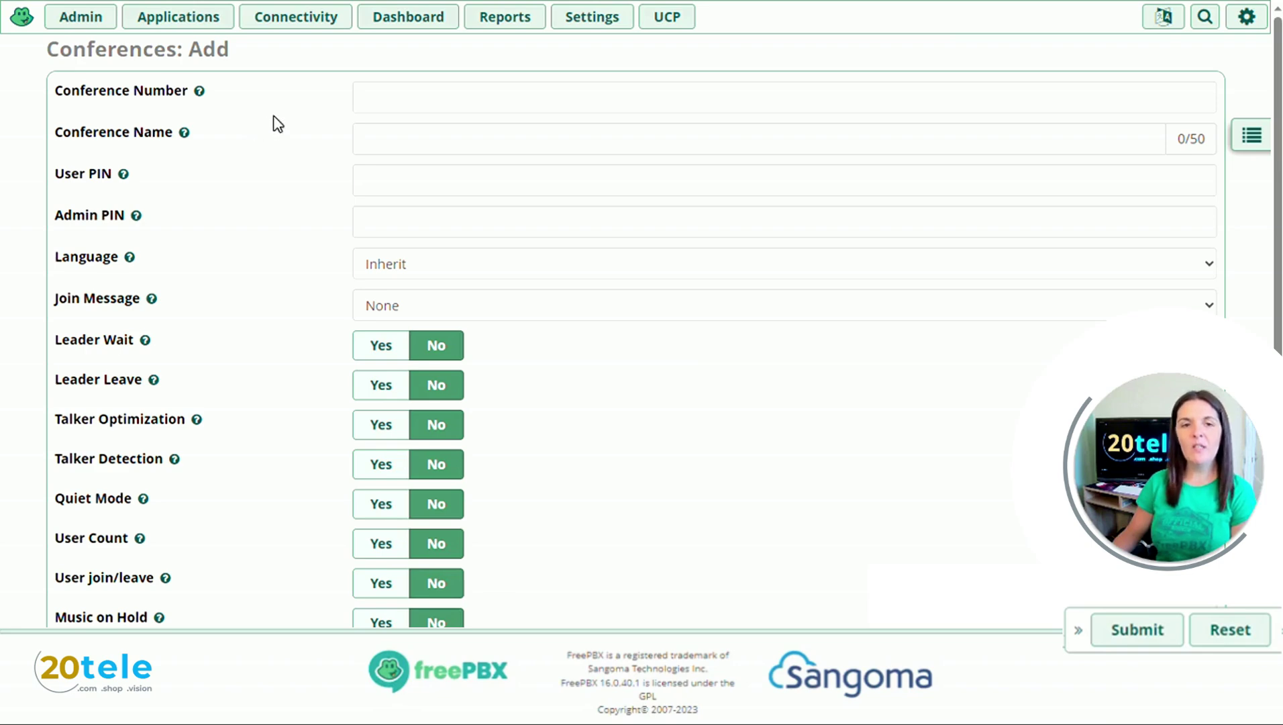
Step: Enter conference number 987 and conference name Sam-Test
click(375, 99)
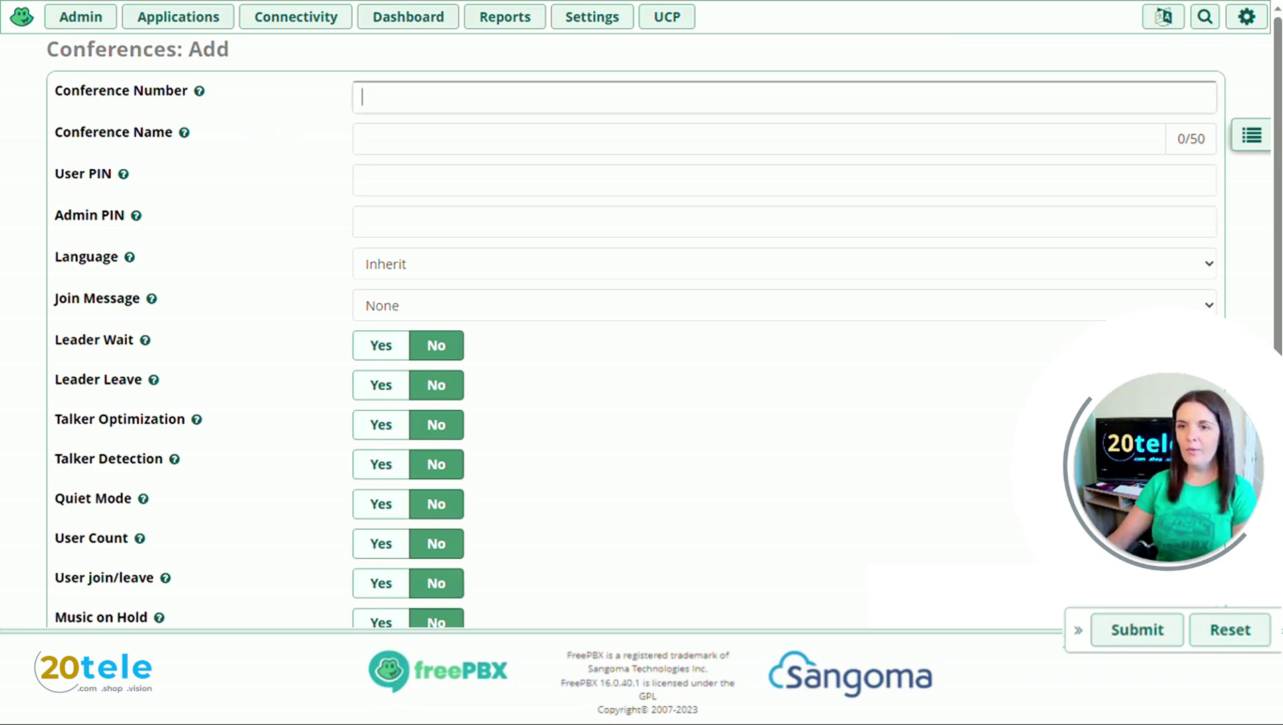
text(987)
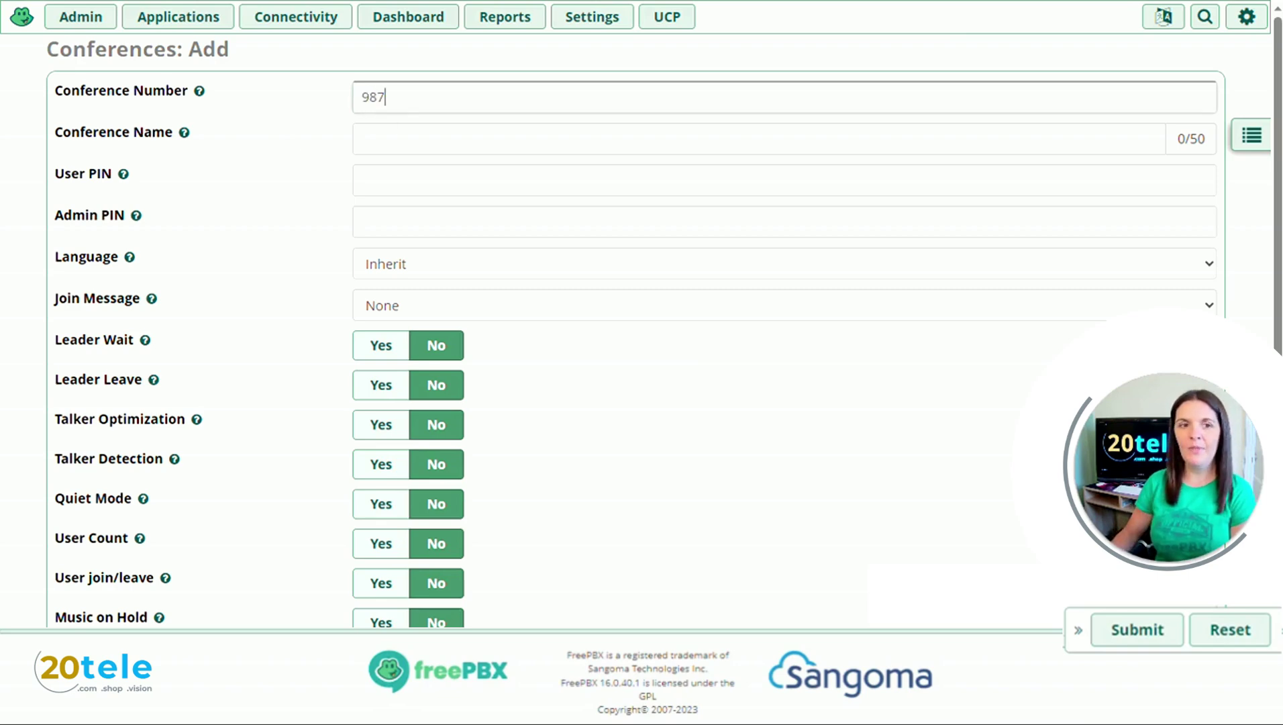
click(363, 138)
text(Sam)
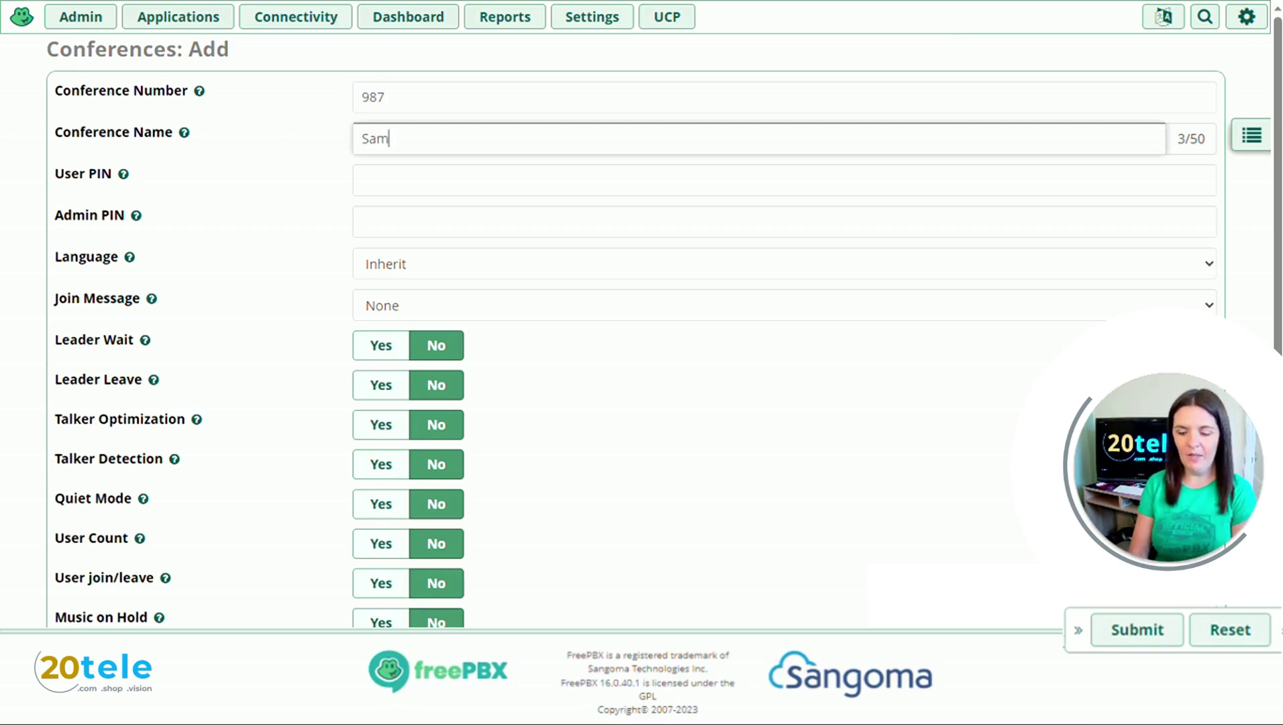
text(-Test)
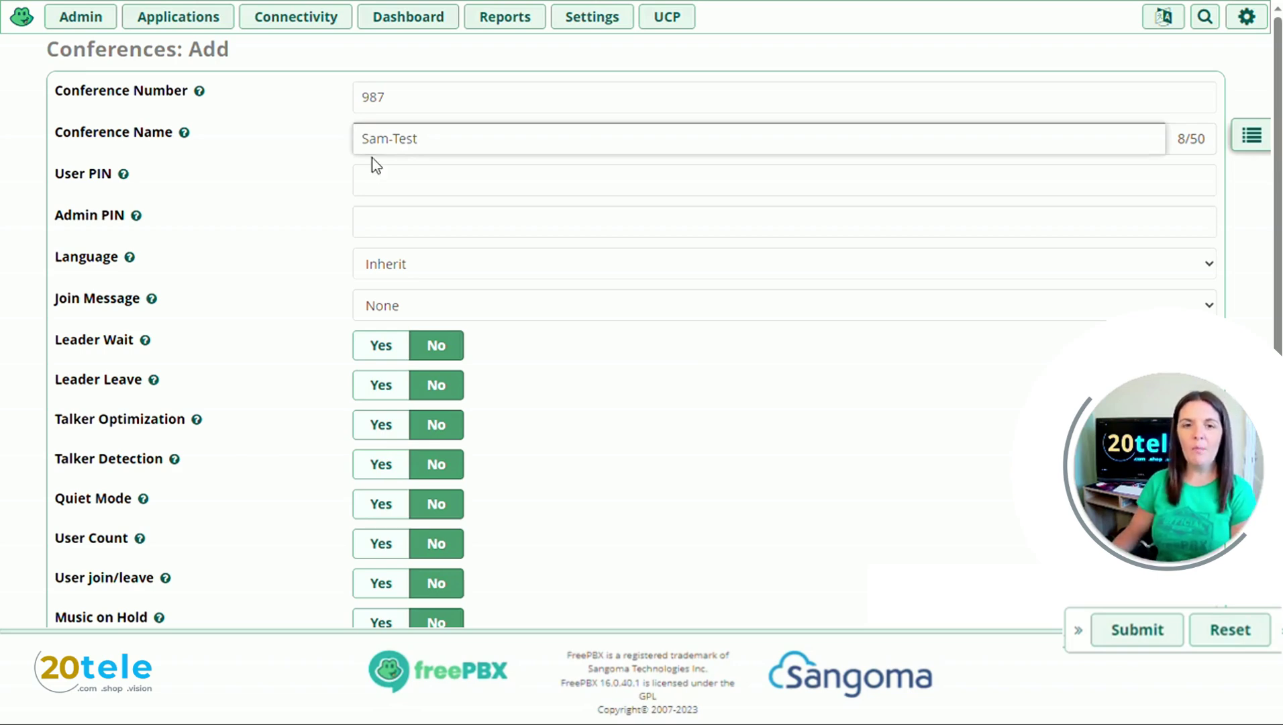
Step: Fill in the conference's user PIN and admin PIN
key(Tab)
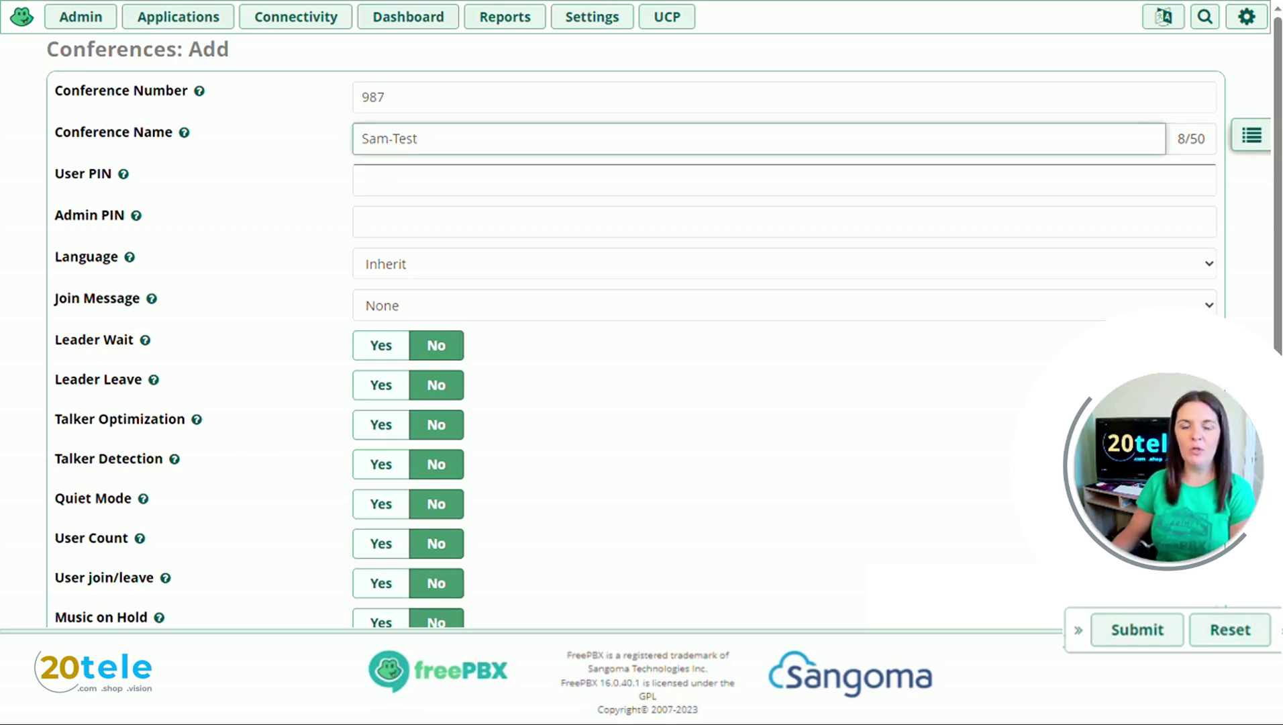
key(Tab)
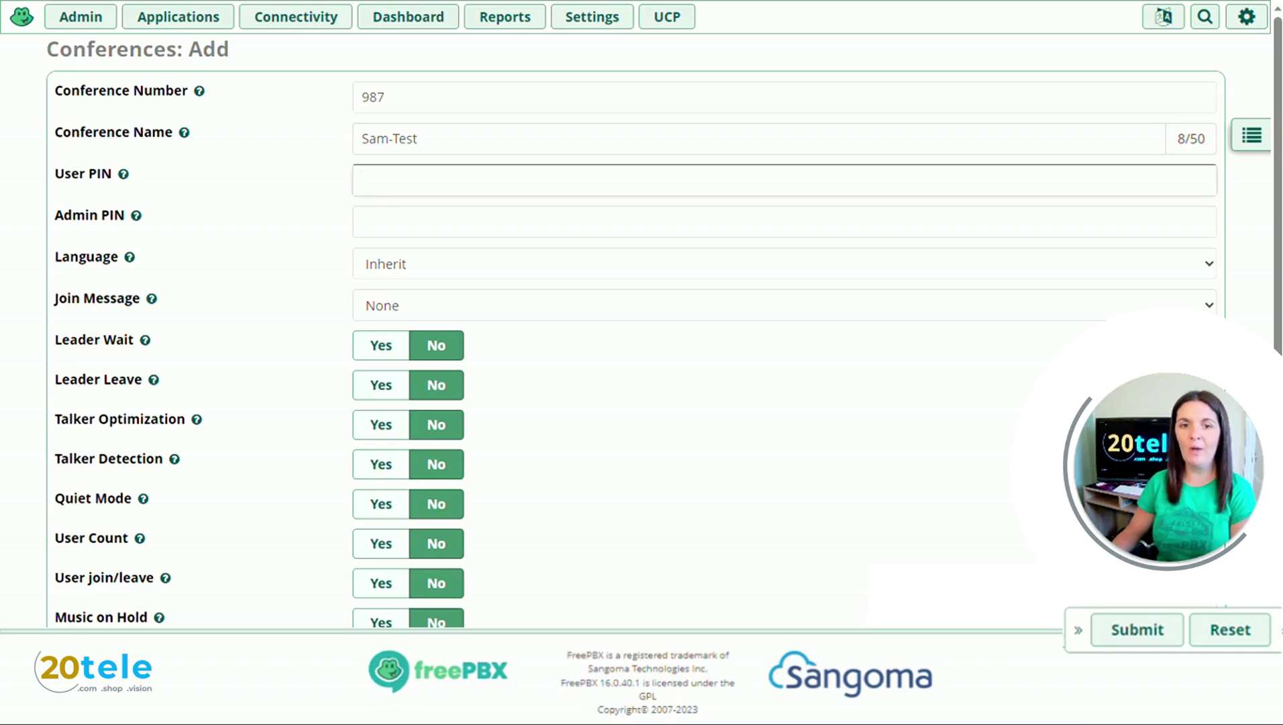
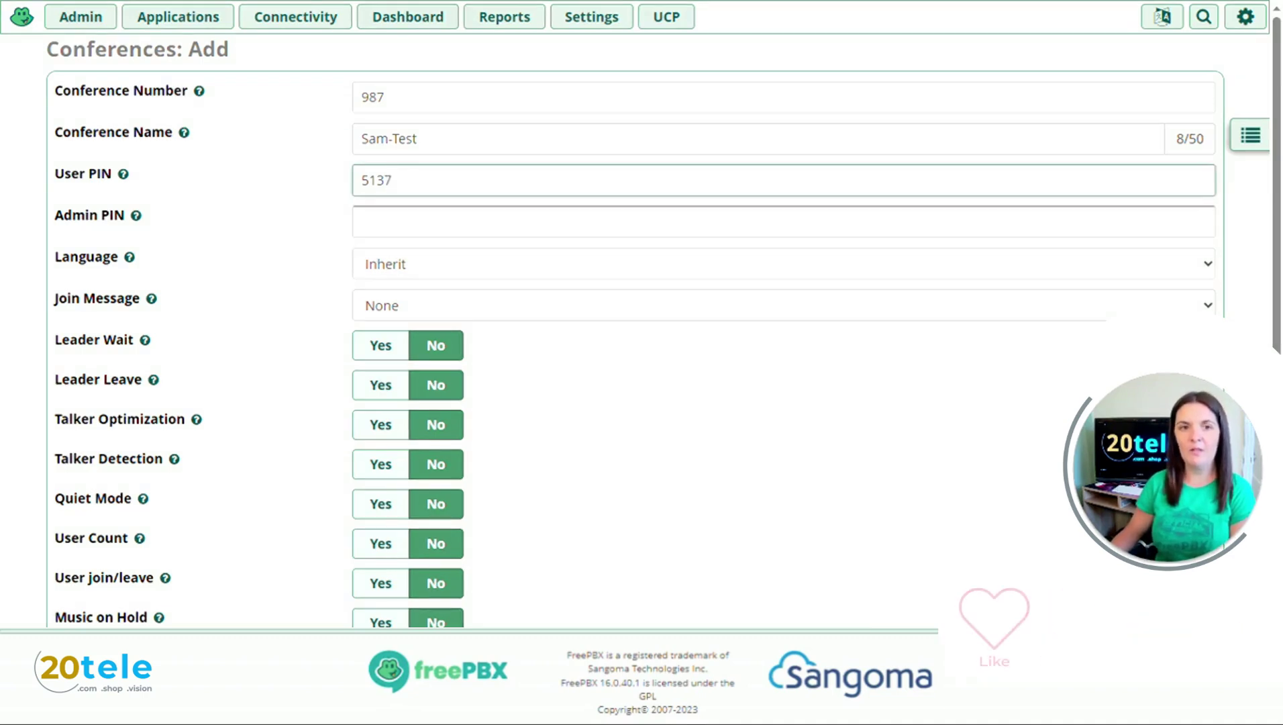
click(363, 221)
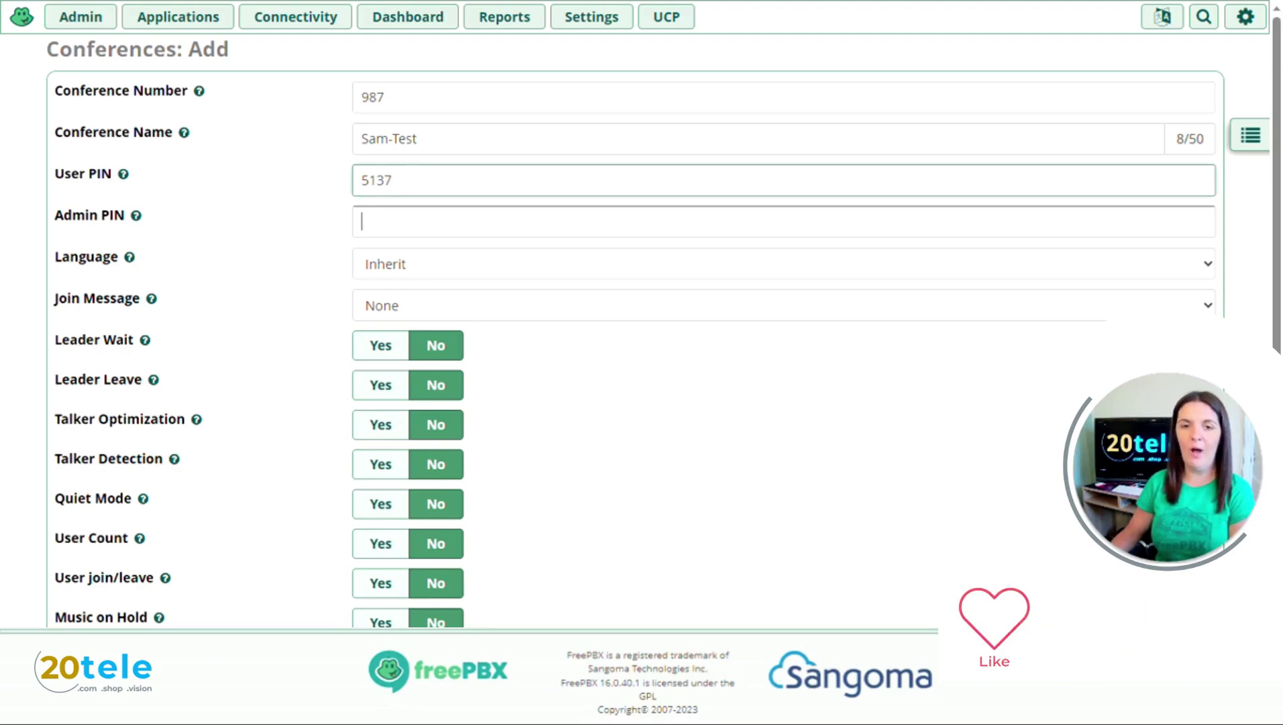
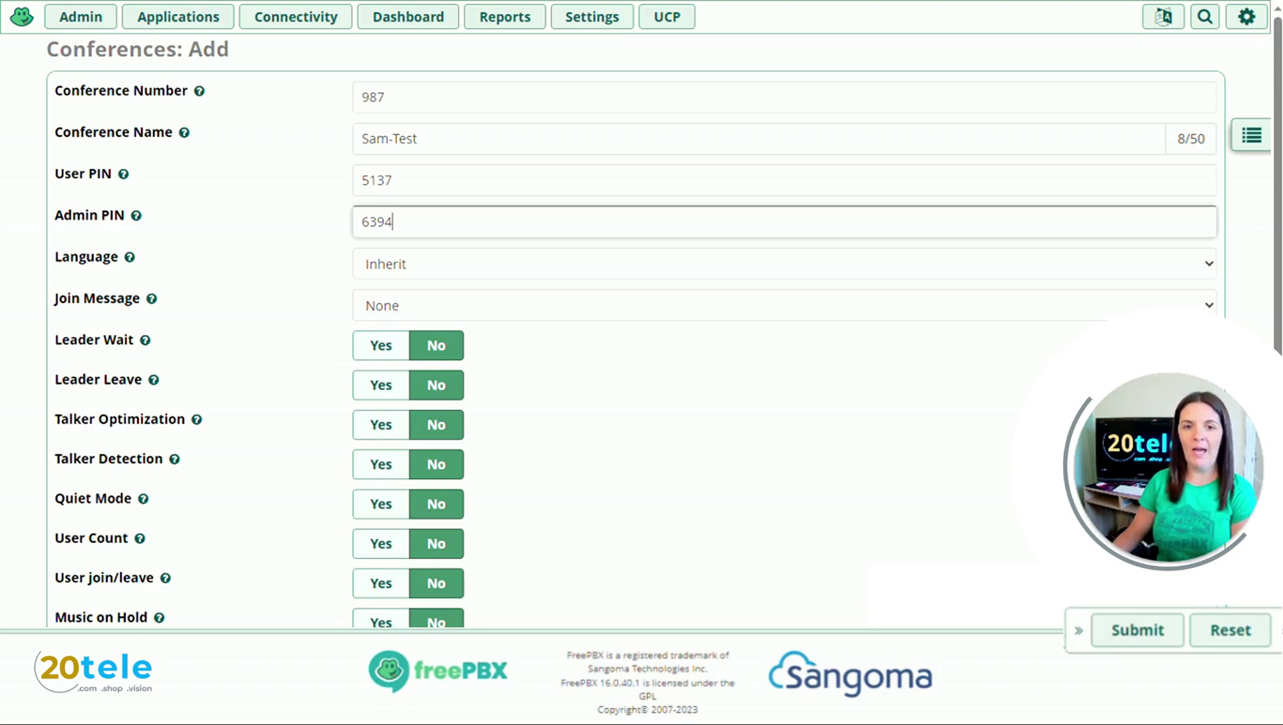
key(Tab)
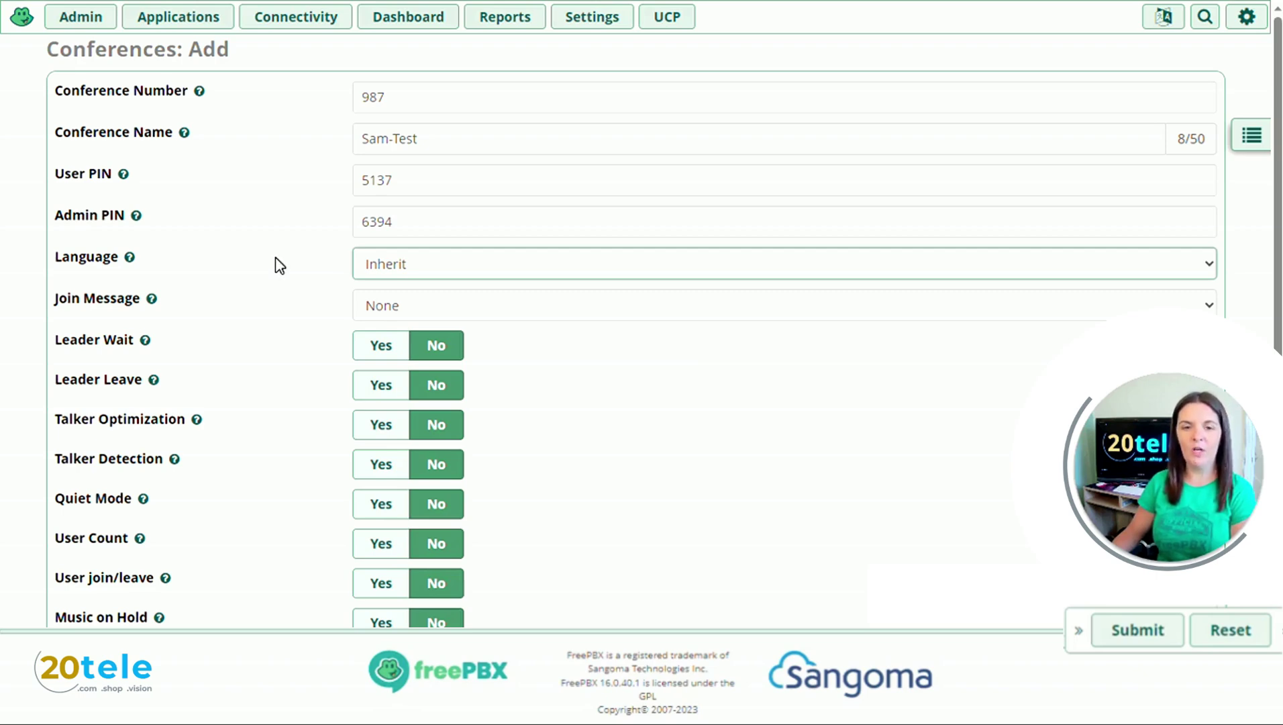
Step: Choose English (United Kingdom) as the conference language
click(448, 261)
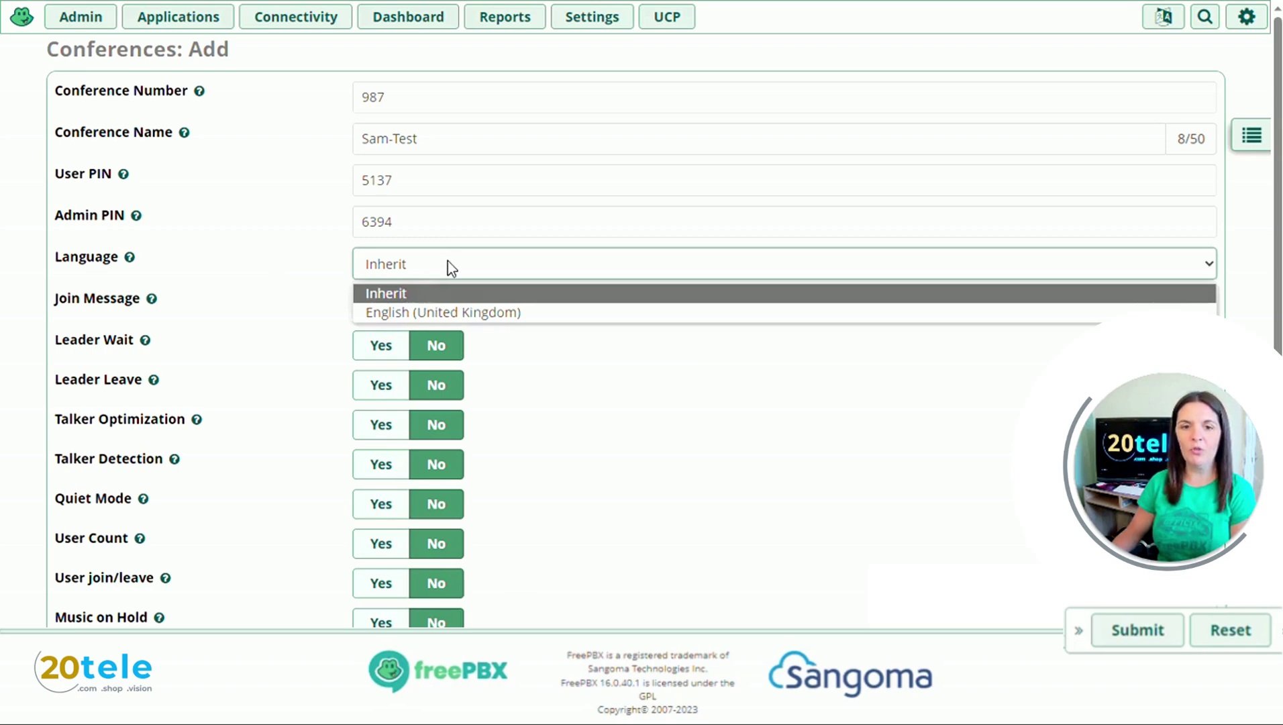
click(449, 313)
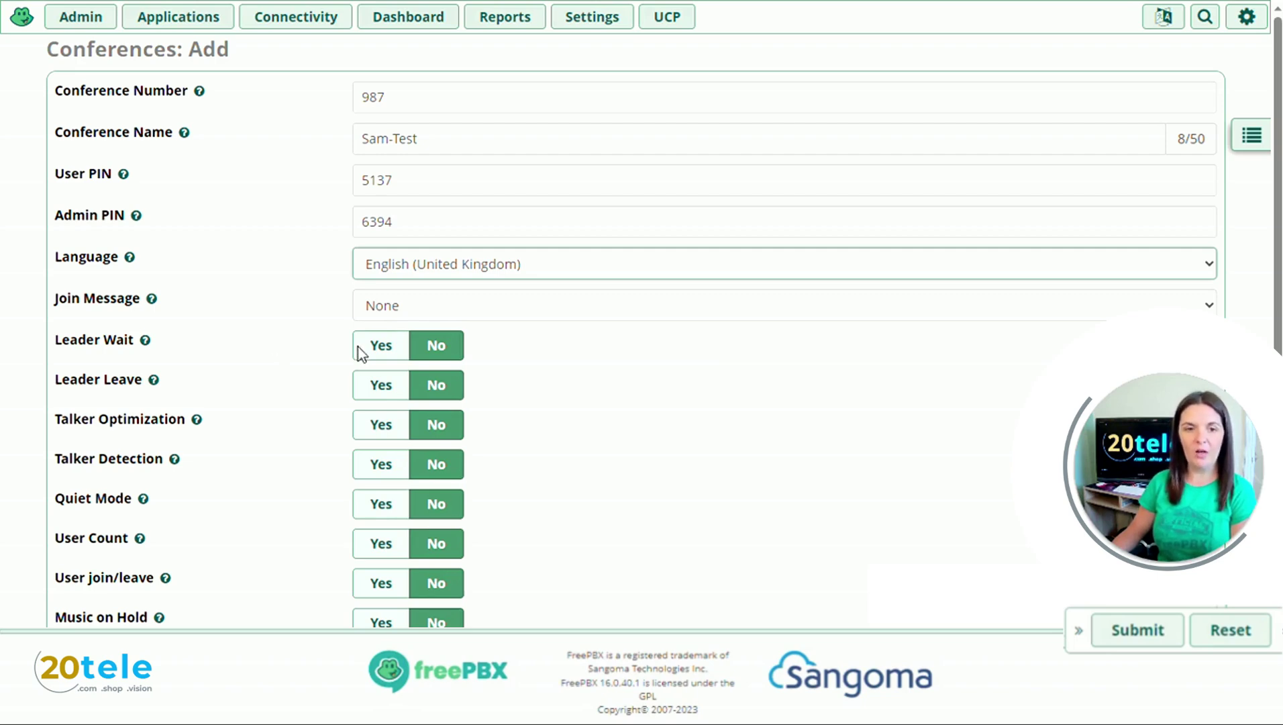
Step: Switch Leader Wait and Leader Leave to Yes
click(379, 346)
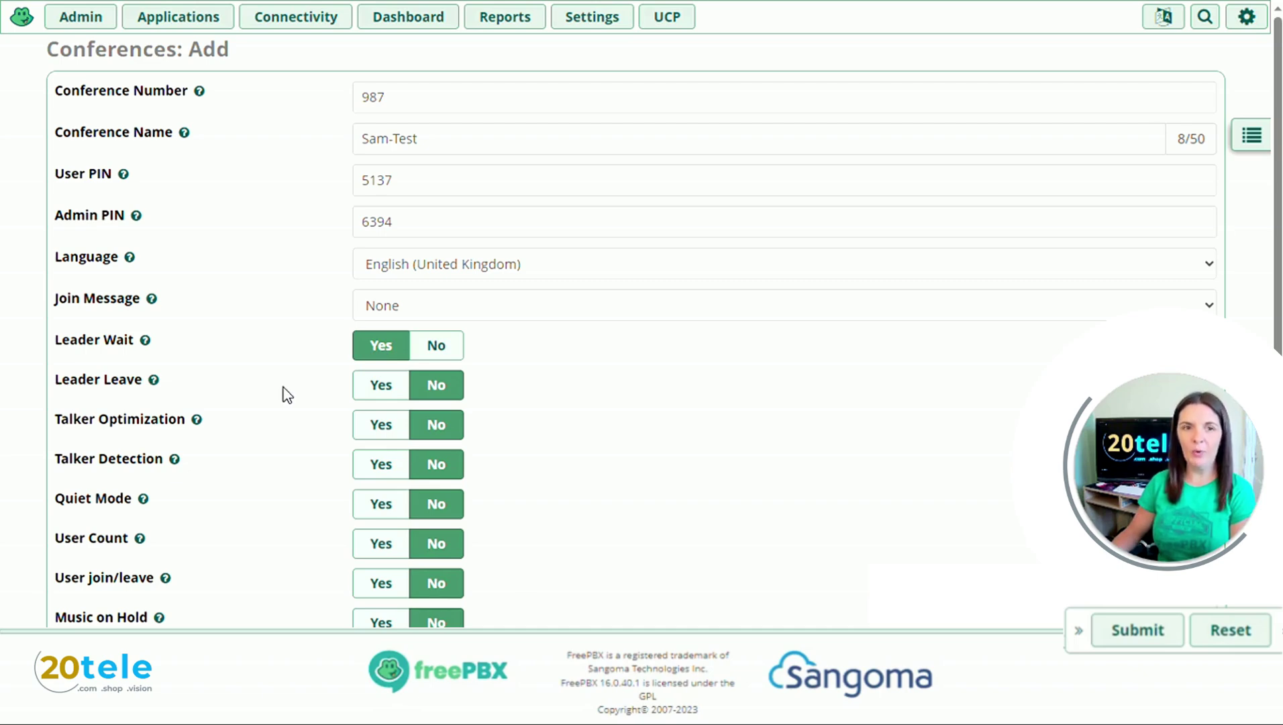
click(381, 385)
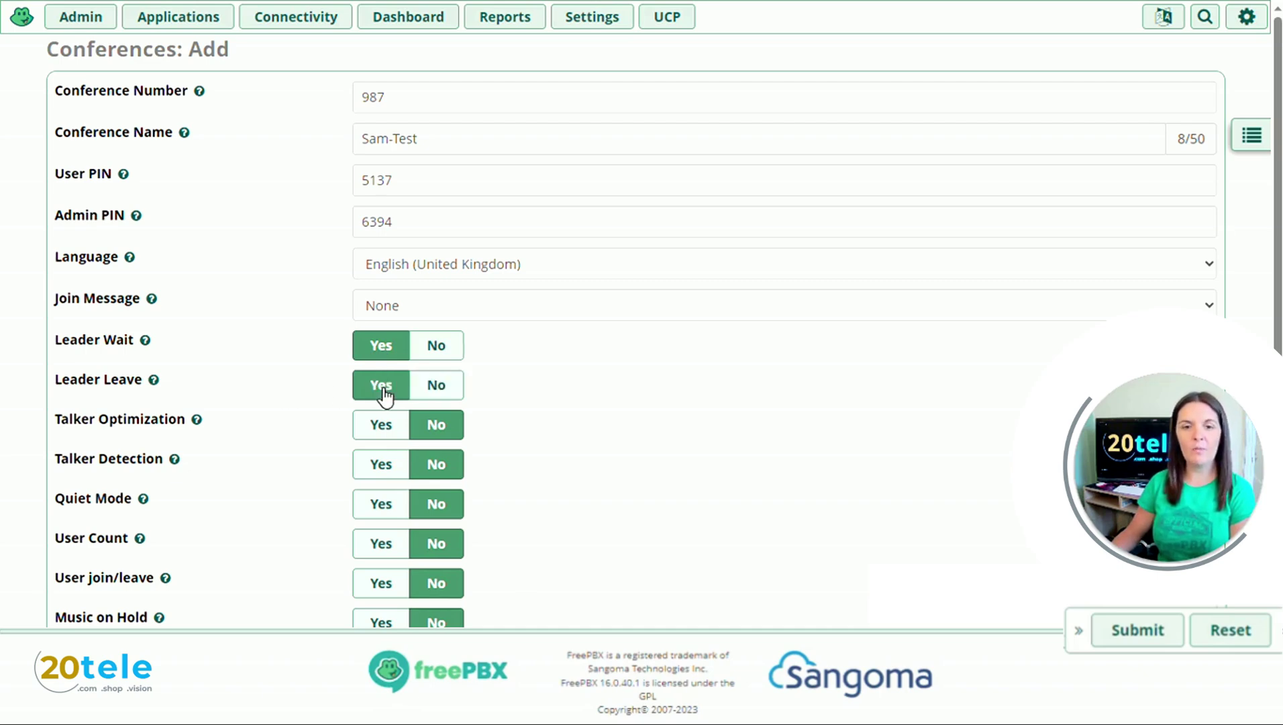
scroll(384, 396, down, 2)
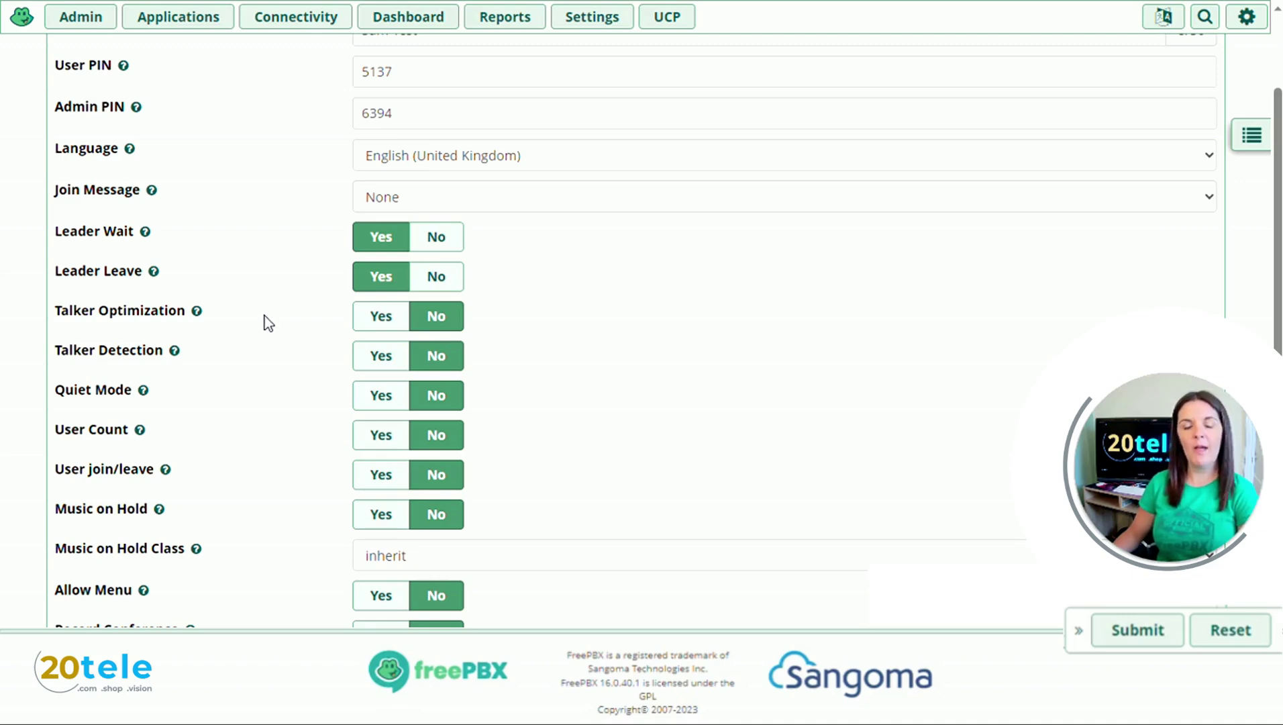
Step: Set Talker Optimization, Talker Detection, User Count, User join/leave and Music on Hold to Yes
click(368, 318)
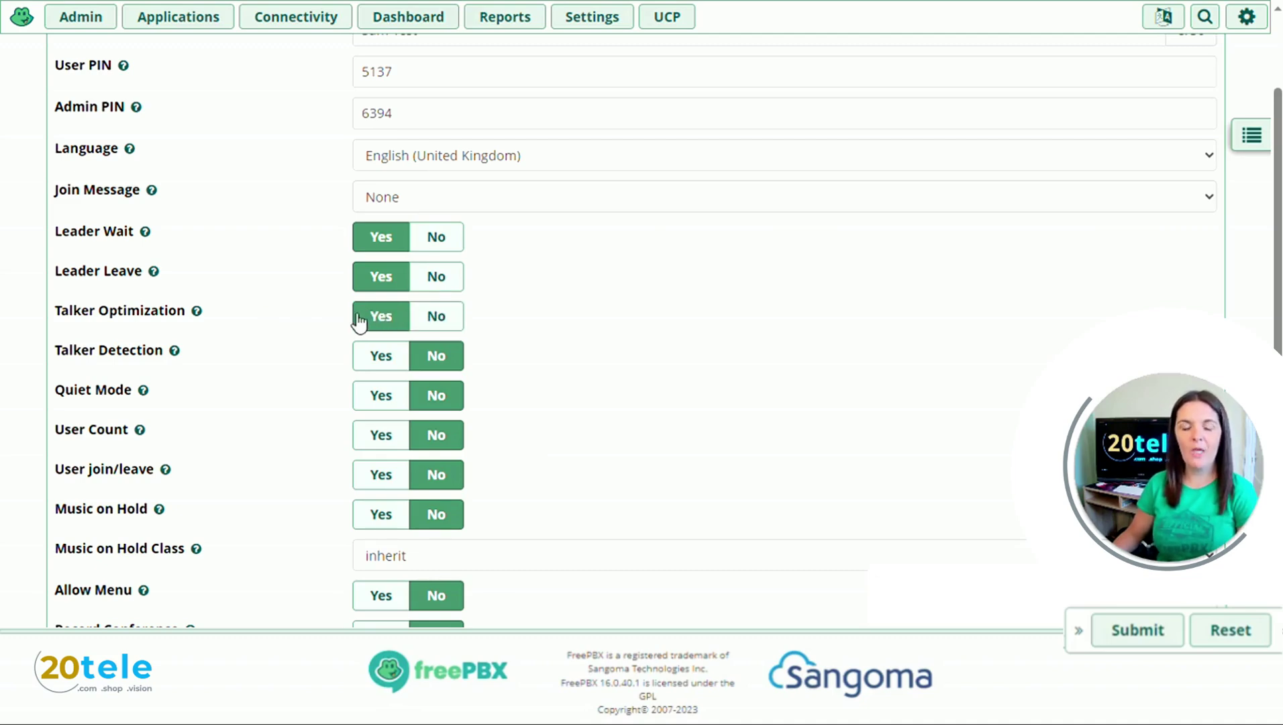
mouse_move(177, 360)
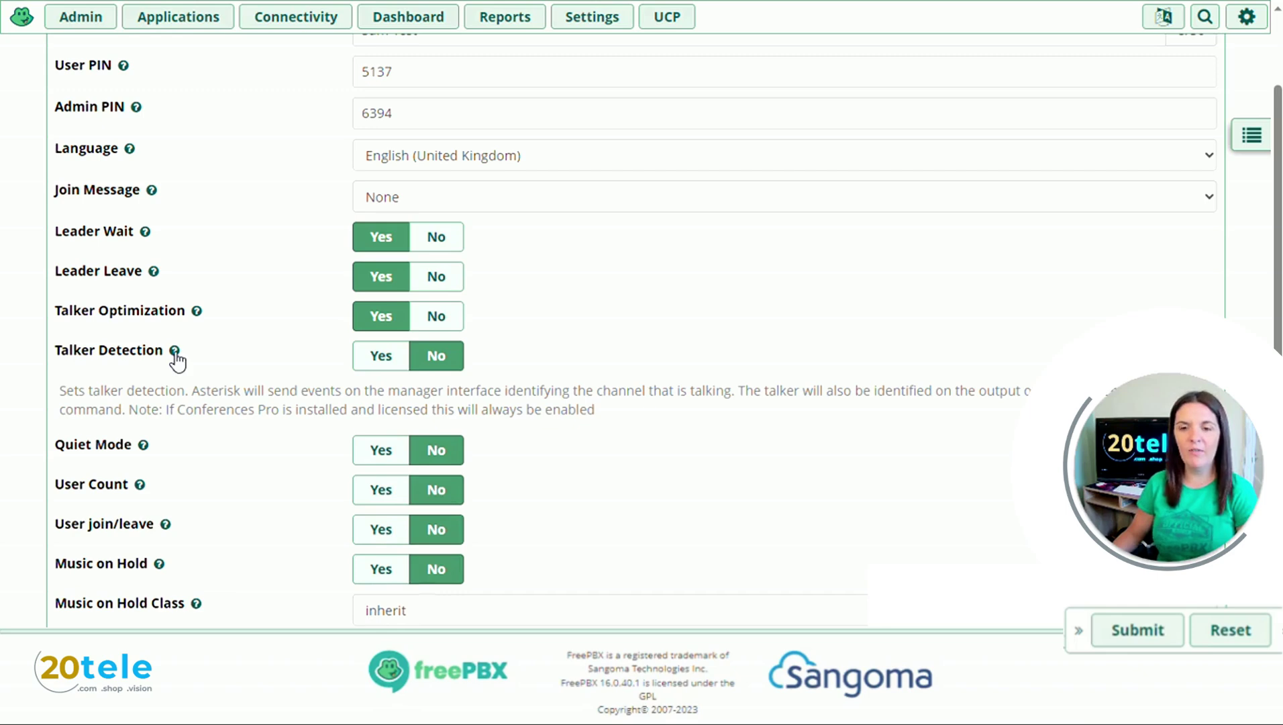
click(378, 362)
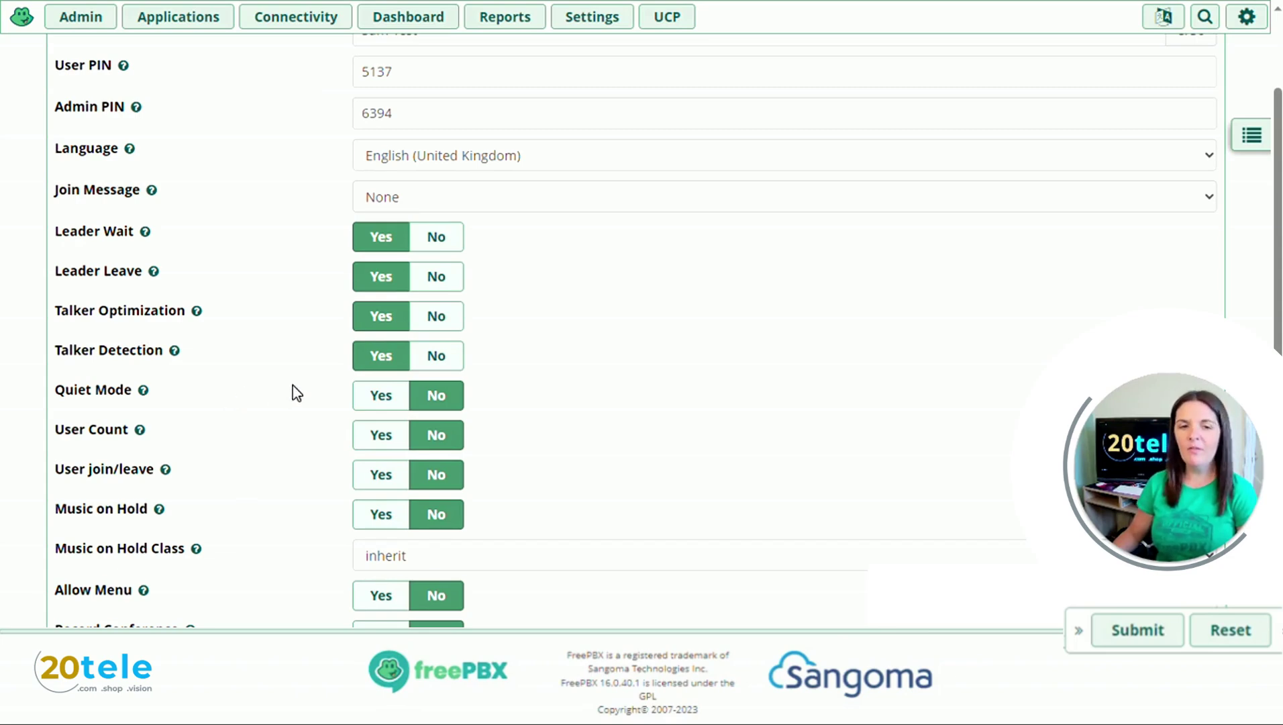
scroll(292, 393, down, 2)
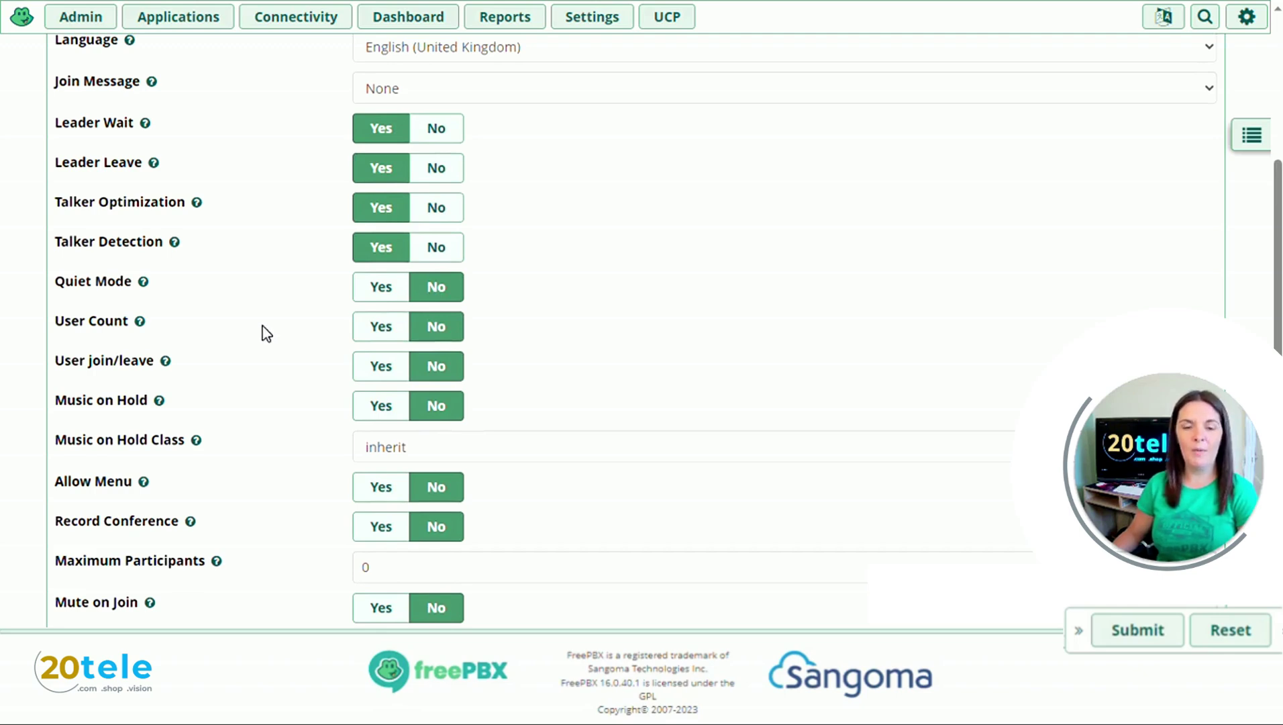
click(375, 332)
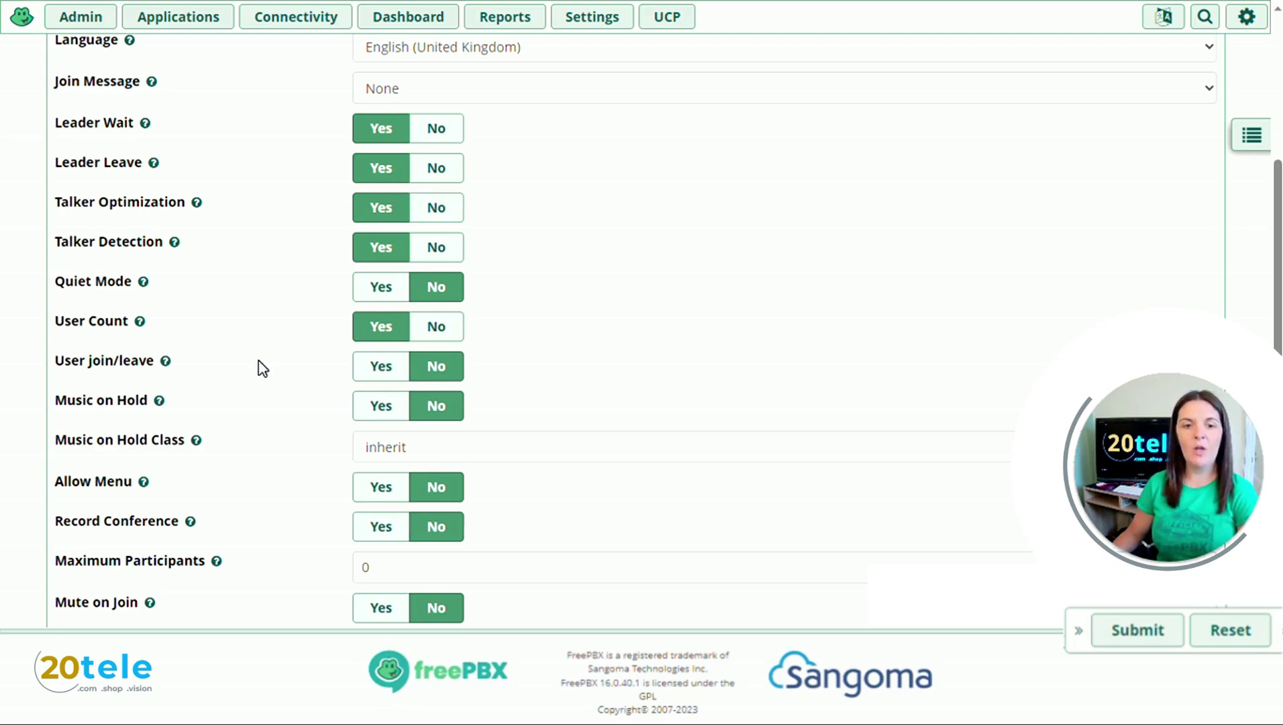
click(368, 366)
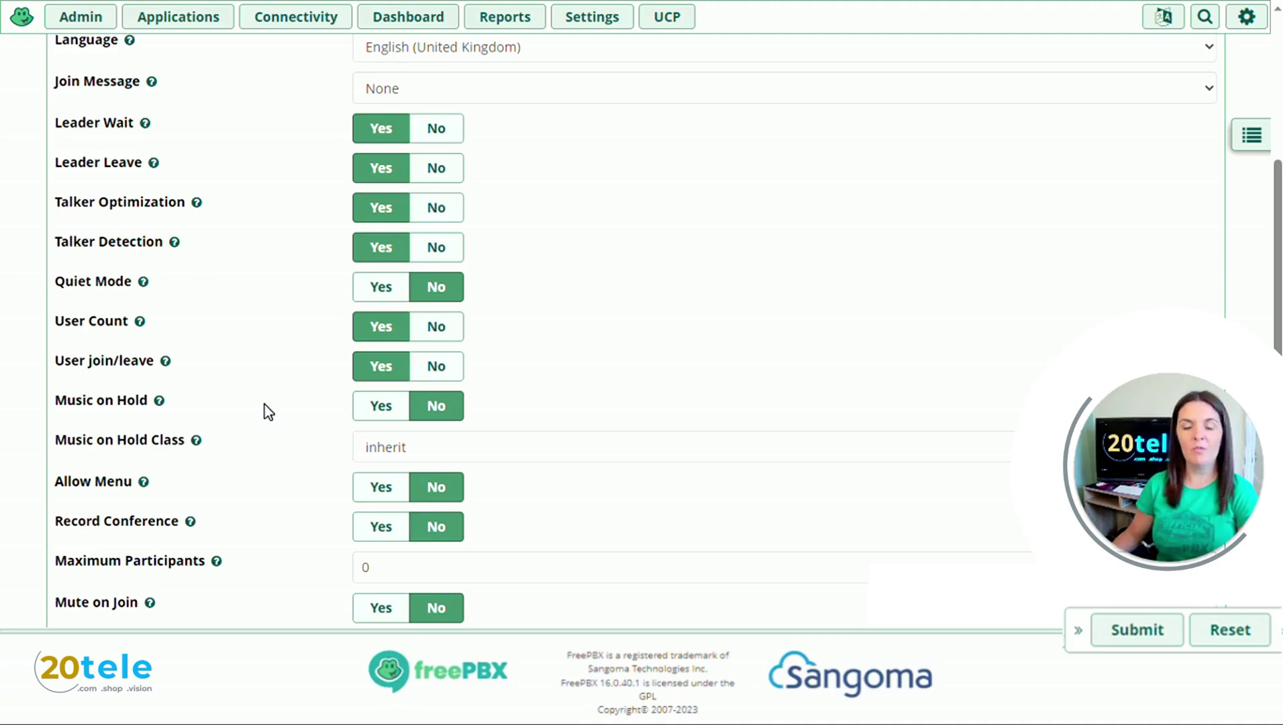
click(366, 408)
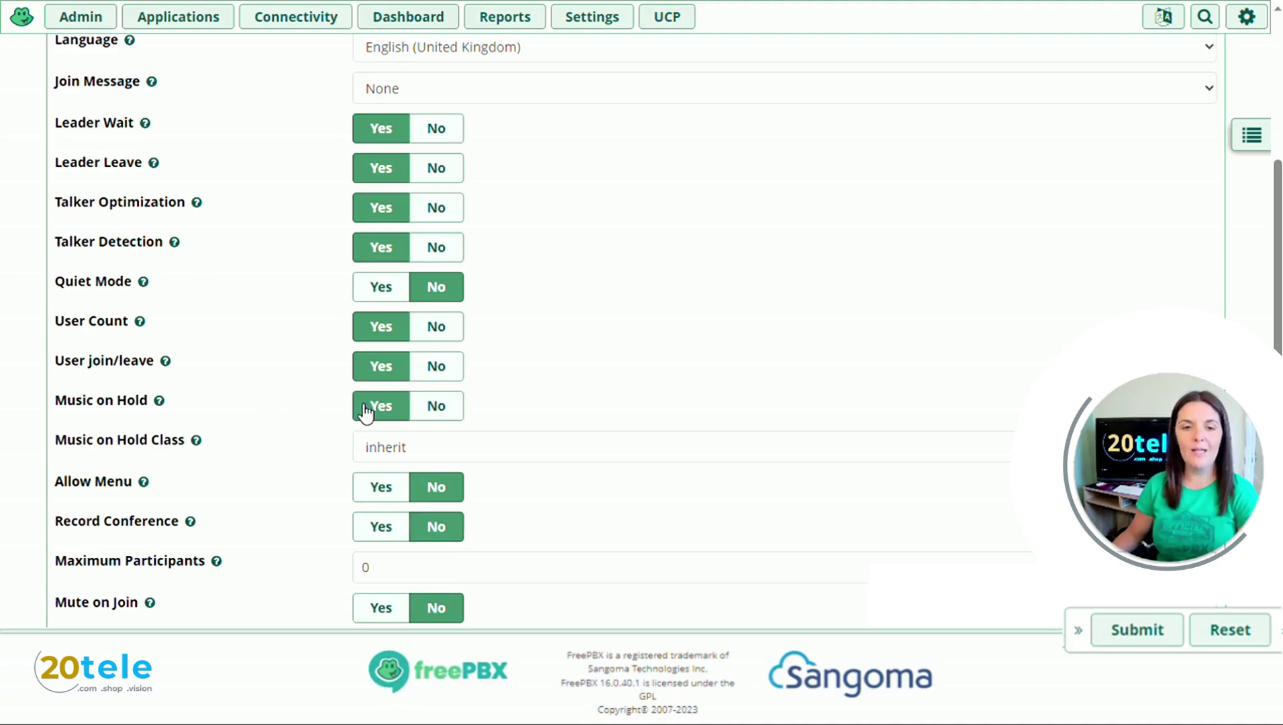
scroll(300, 403, down, 2)
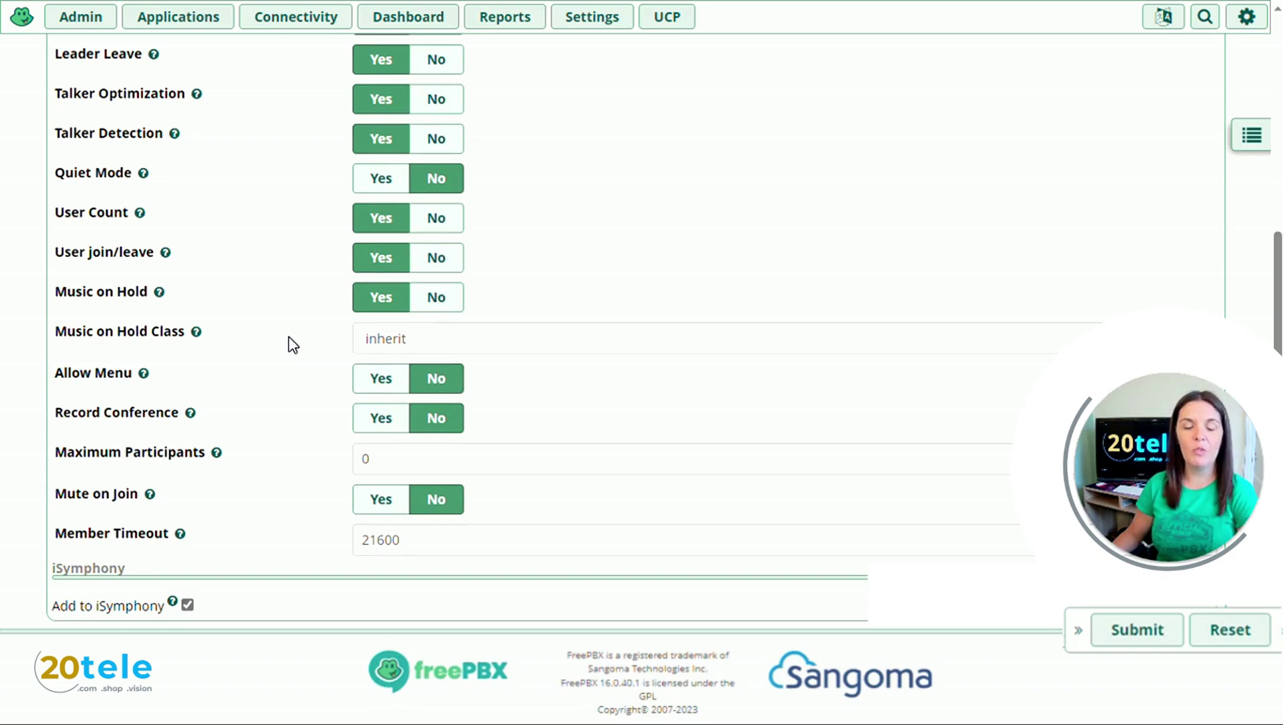
Step: Keep Music on Hold Class at inherit and enable Allow Menu and Record Conference
click(407, 343)
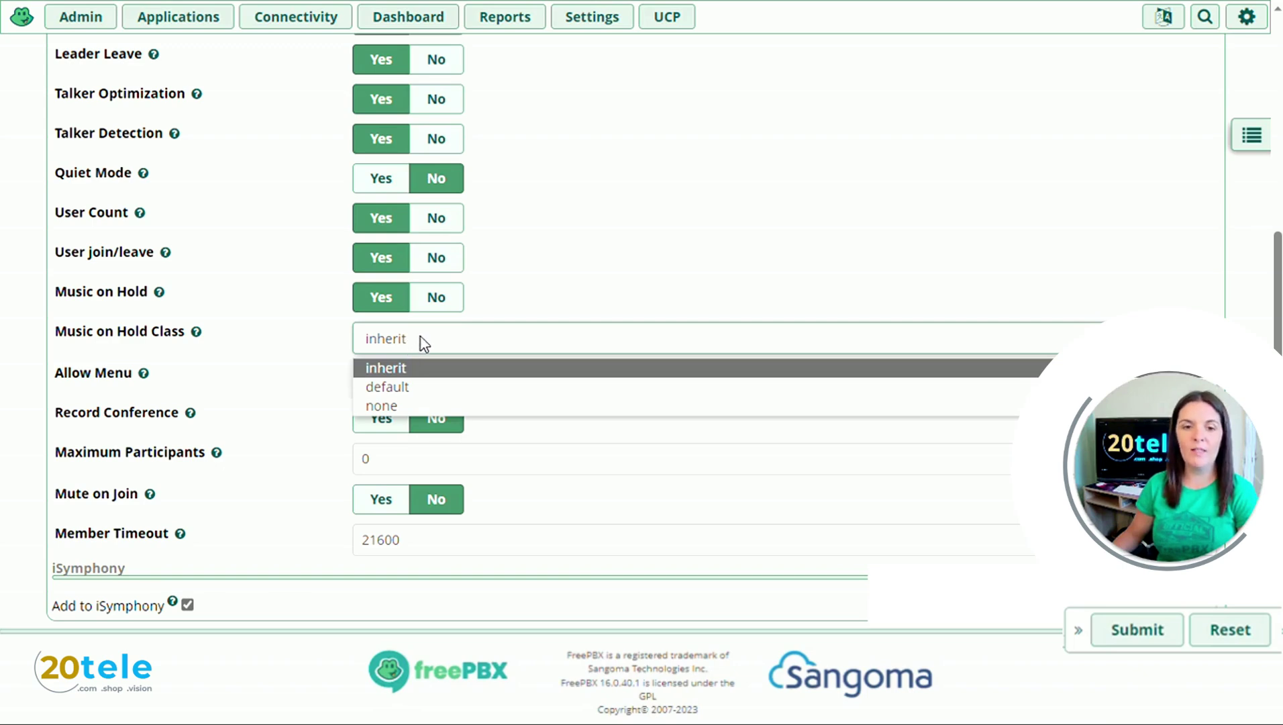
click(425, 342)
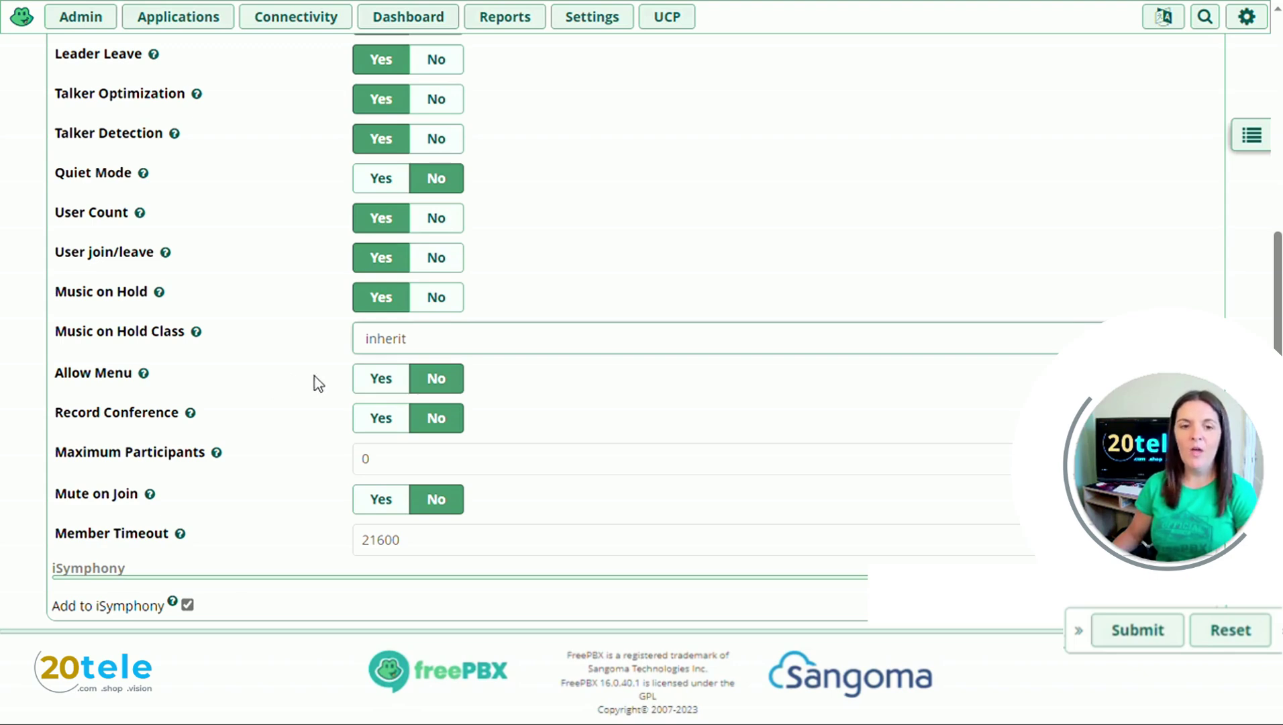
click(364, 380)
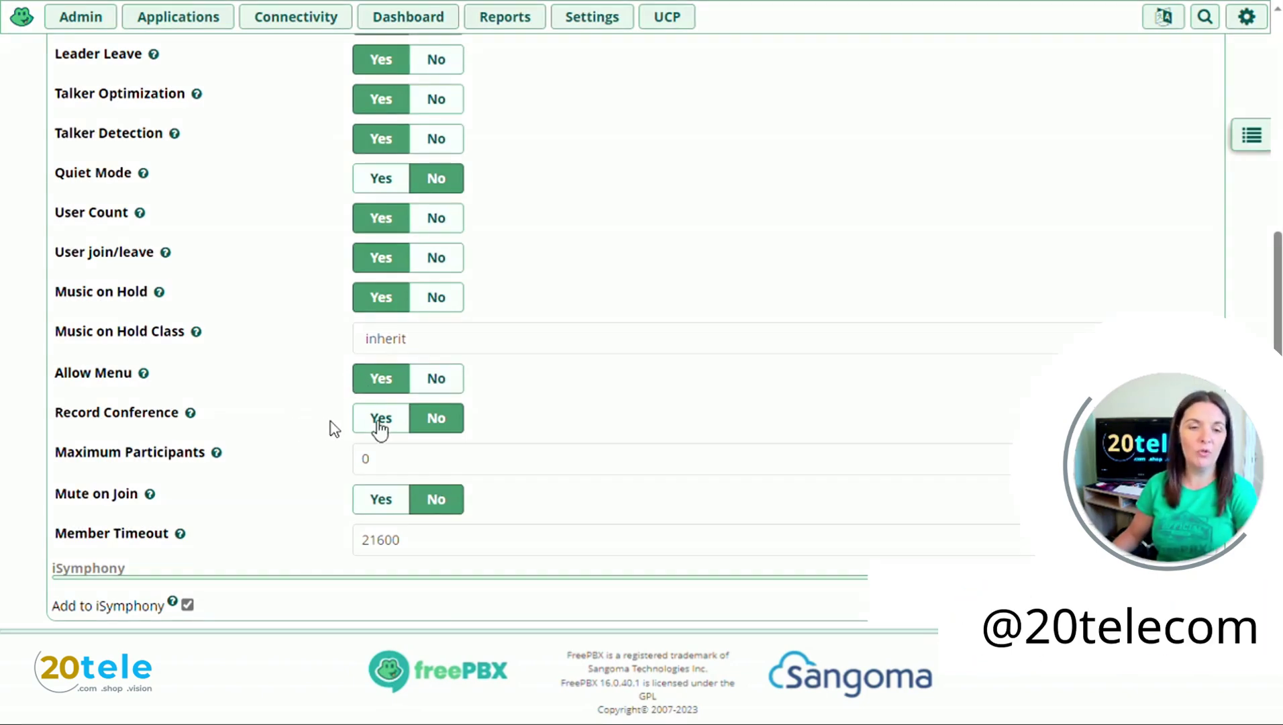
click(382, 422)
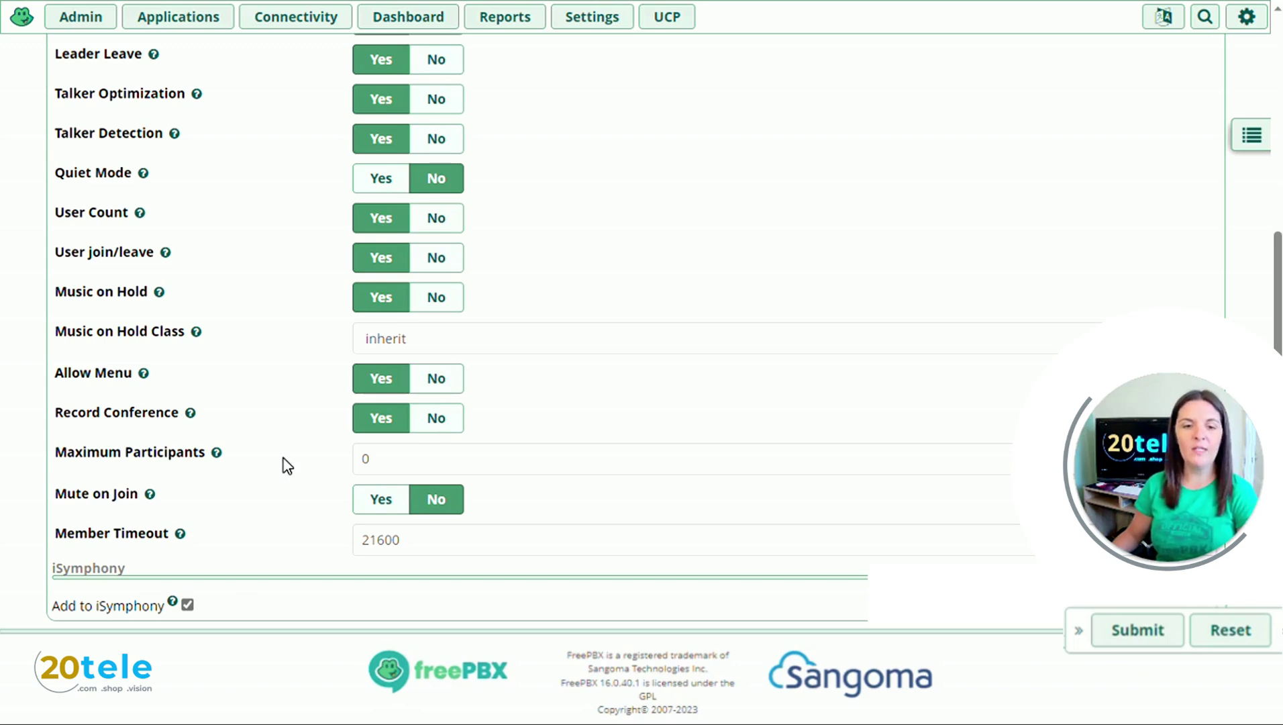
Step: Change Maximum Participants from 0 to 5
click(368, 459)
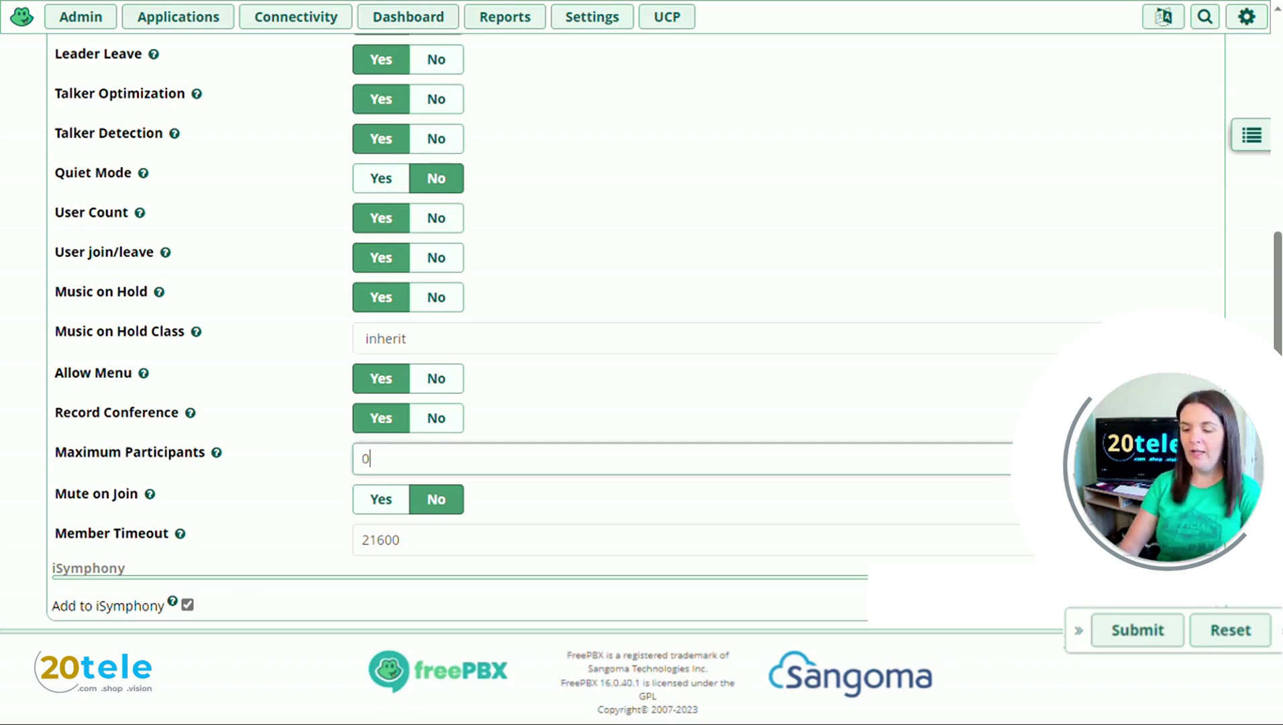
key(BackSpace)
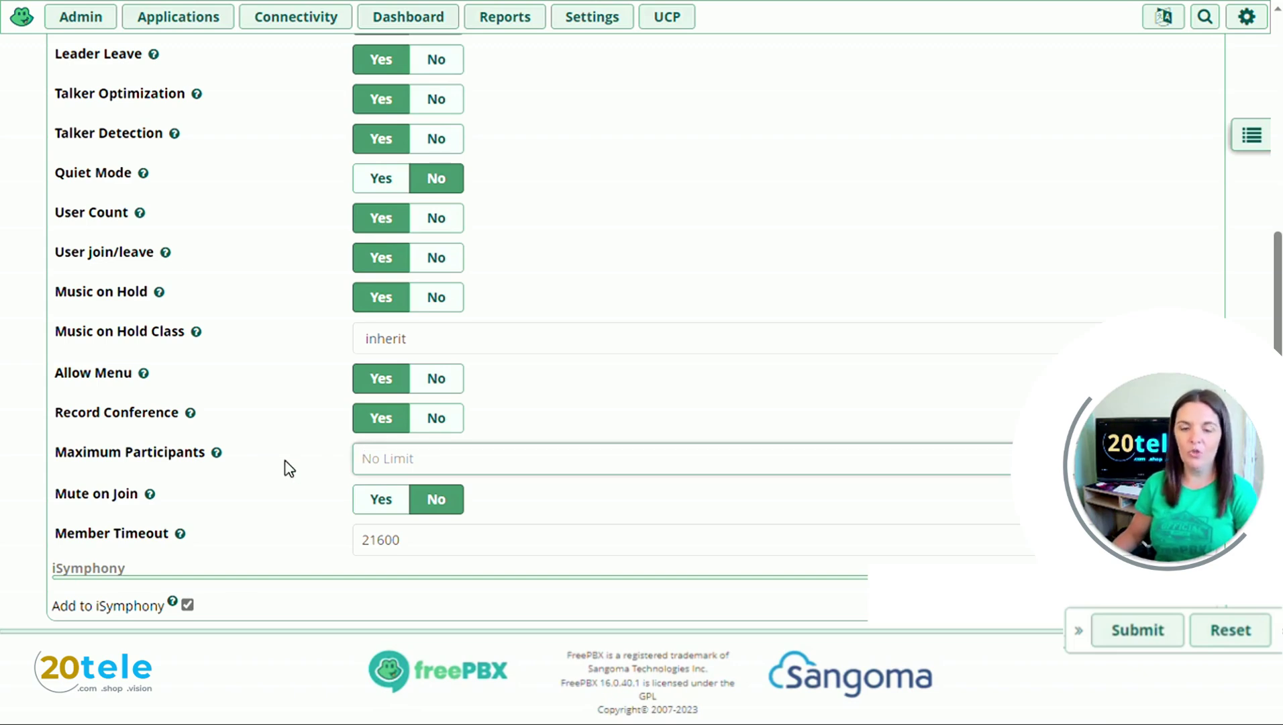
text(5)
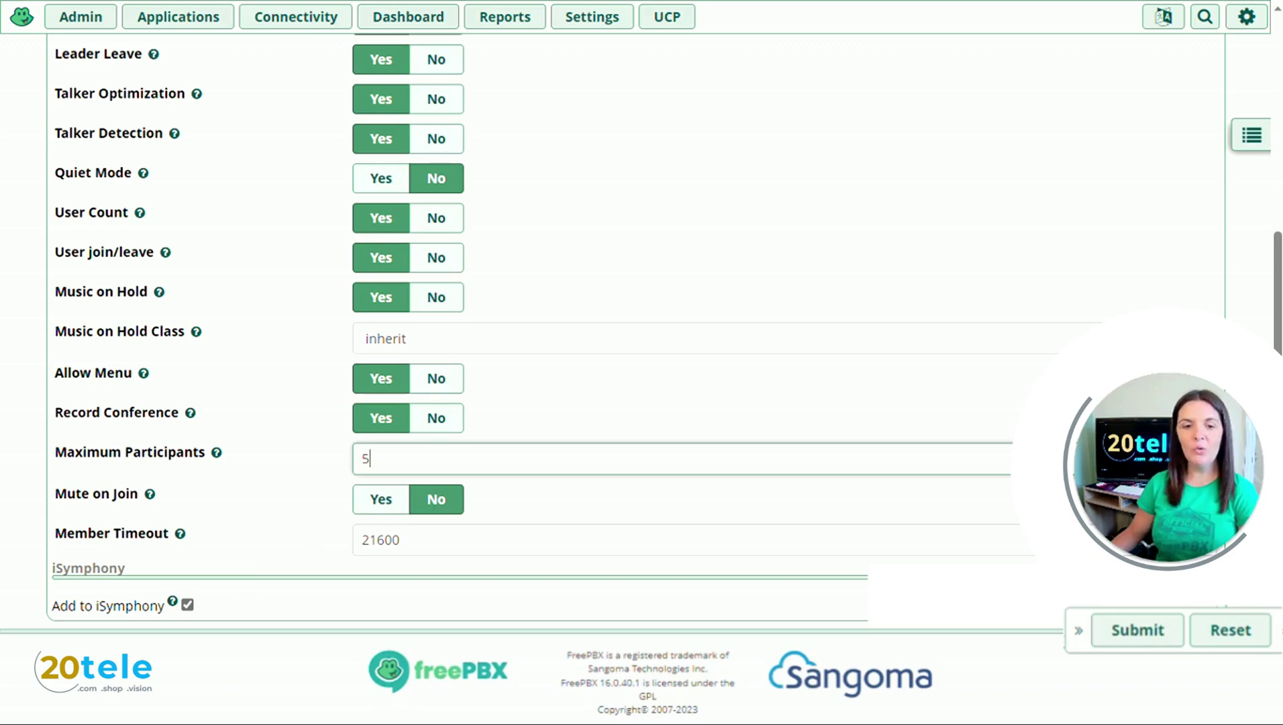
Step: Submit conference 987 Sam-Test, then go to Connectivity > Inbound Routes
click(1140, 632)
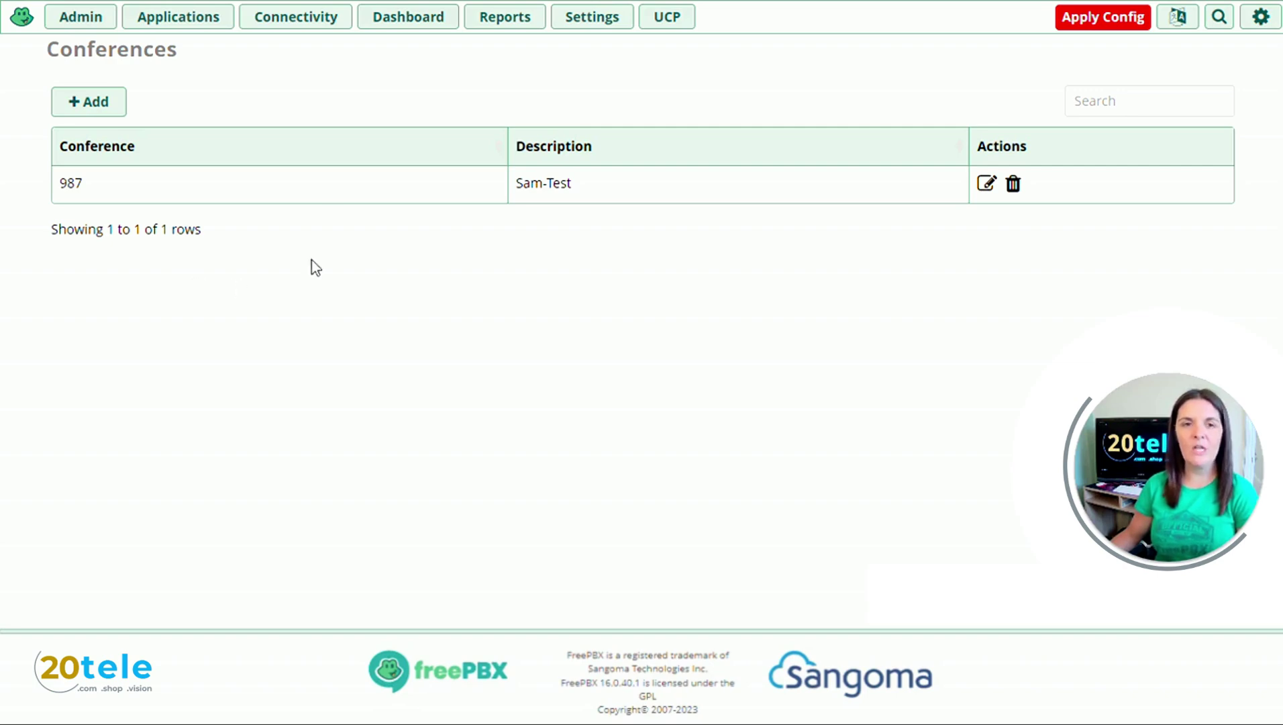
click(314, 21)
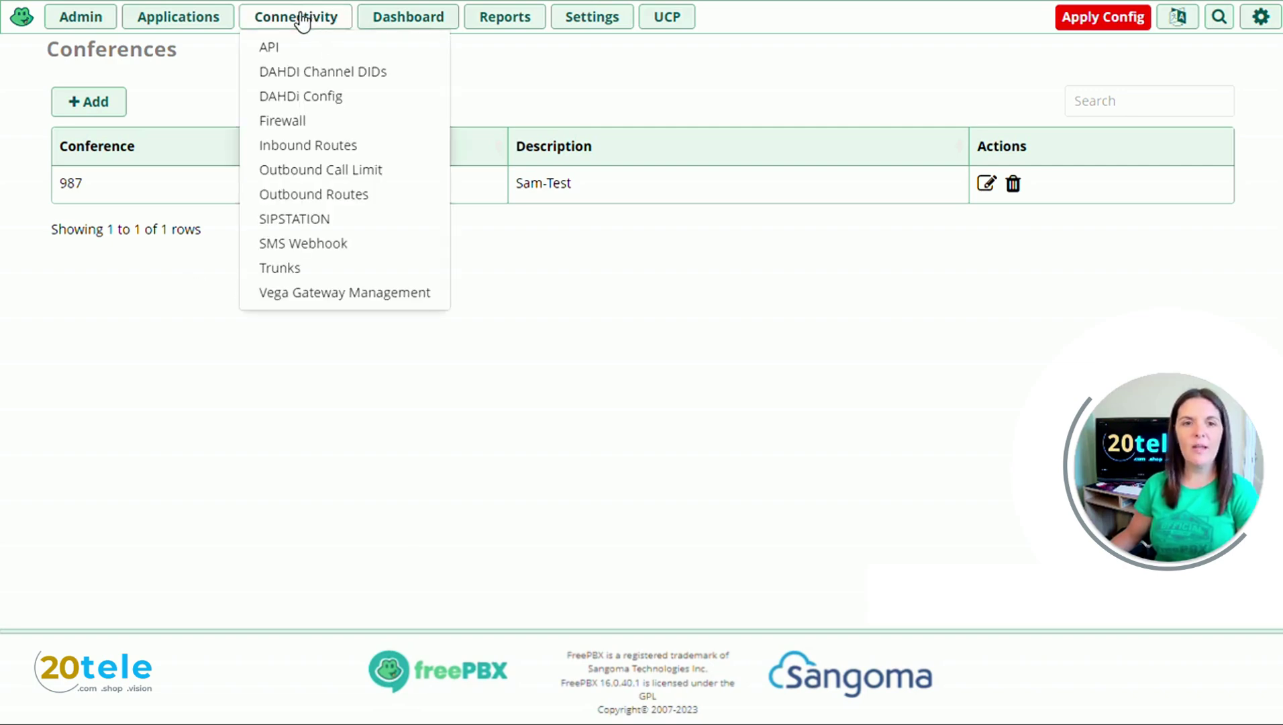
click(295, 154)
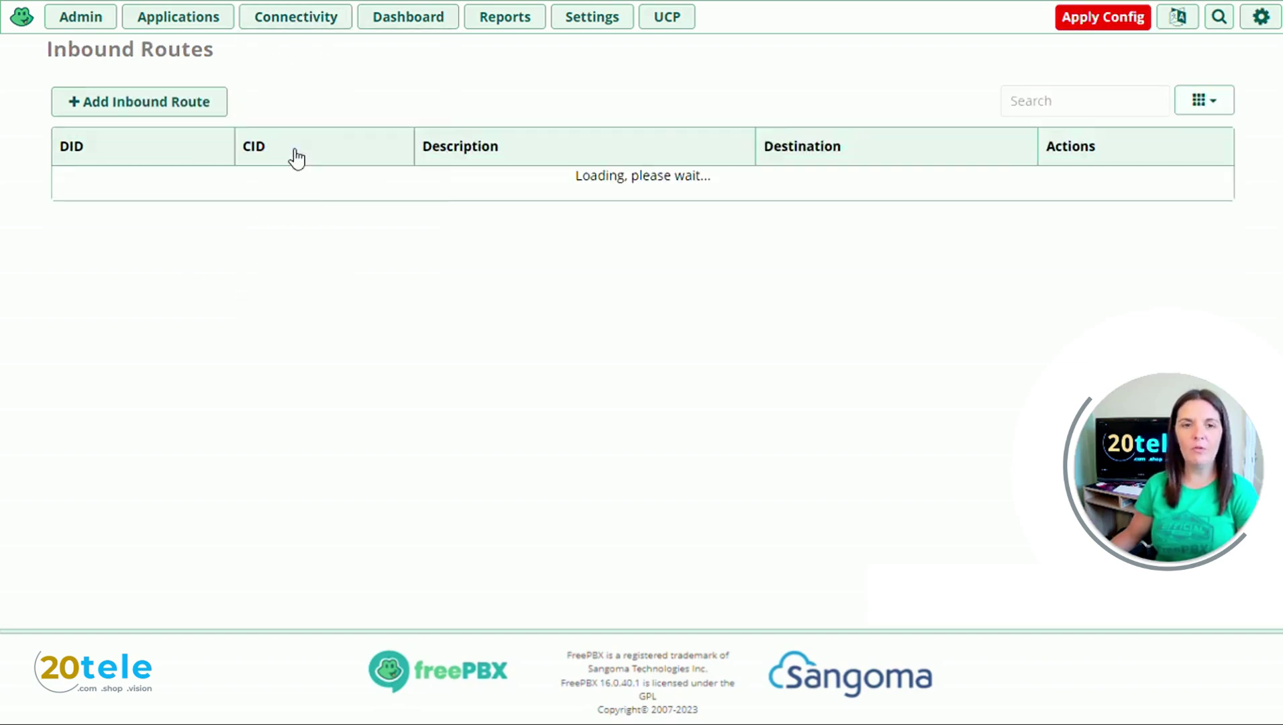
Step: Add inbound route 'Conference' with its DID number, sending calls to conference 987 Sam-Test
click(187, 112)
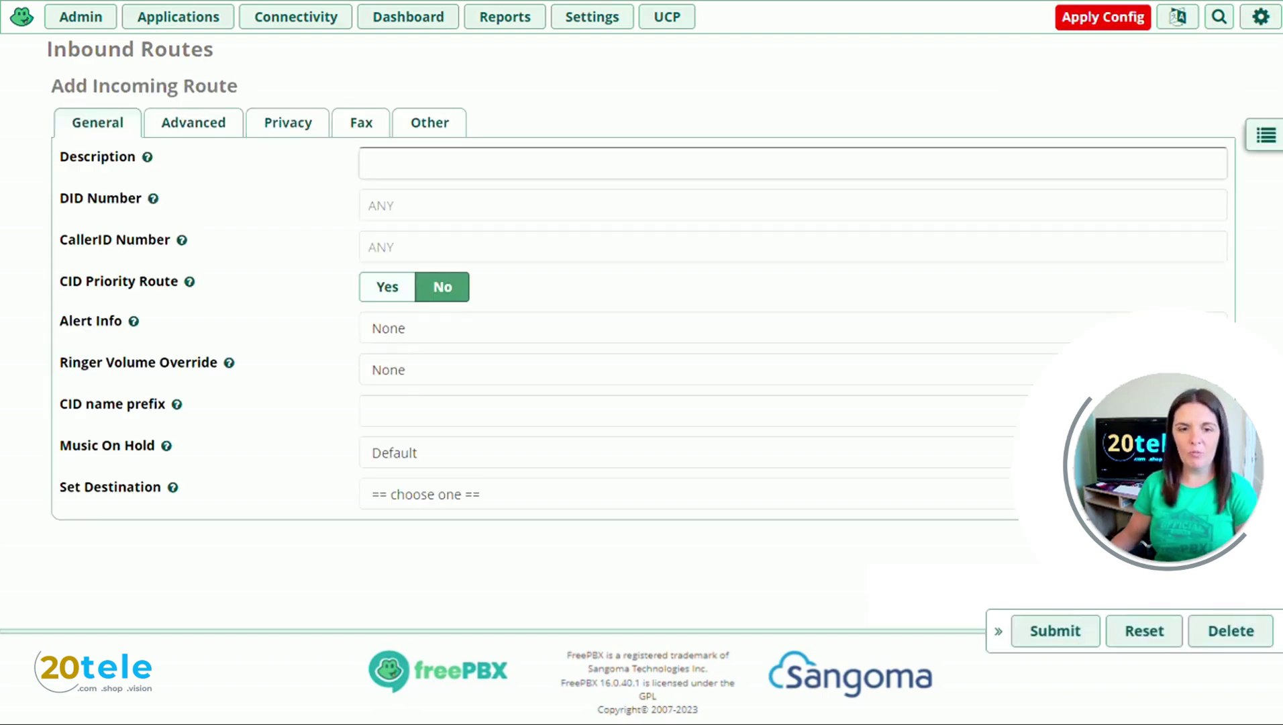
text(Conference)
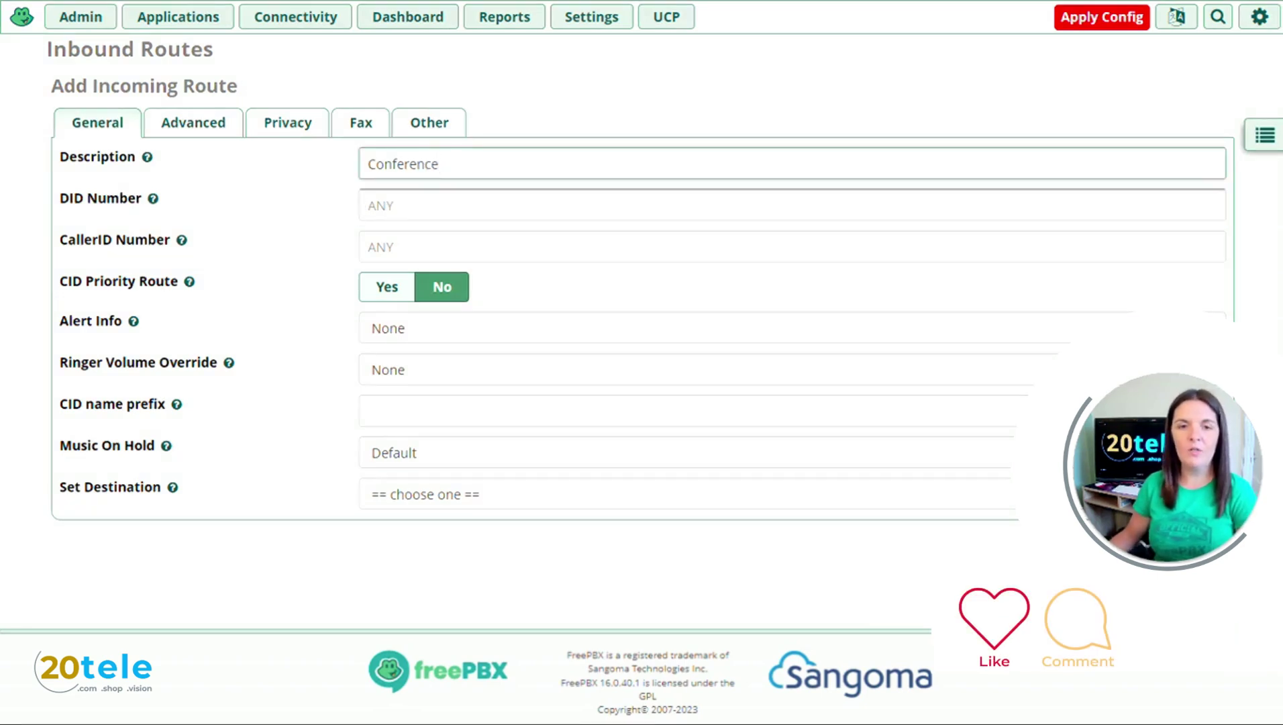
click(402, 206)
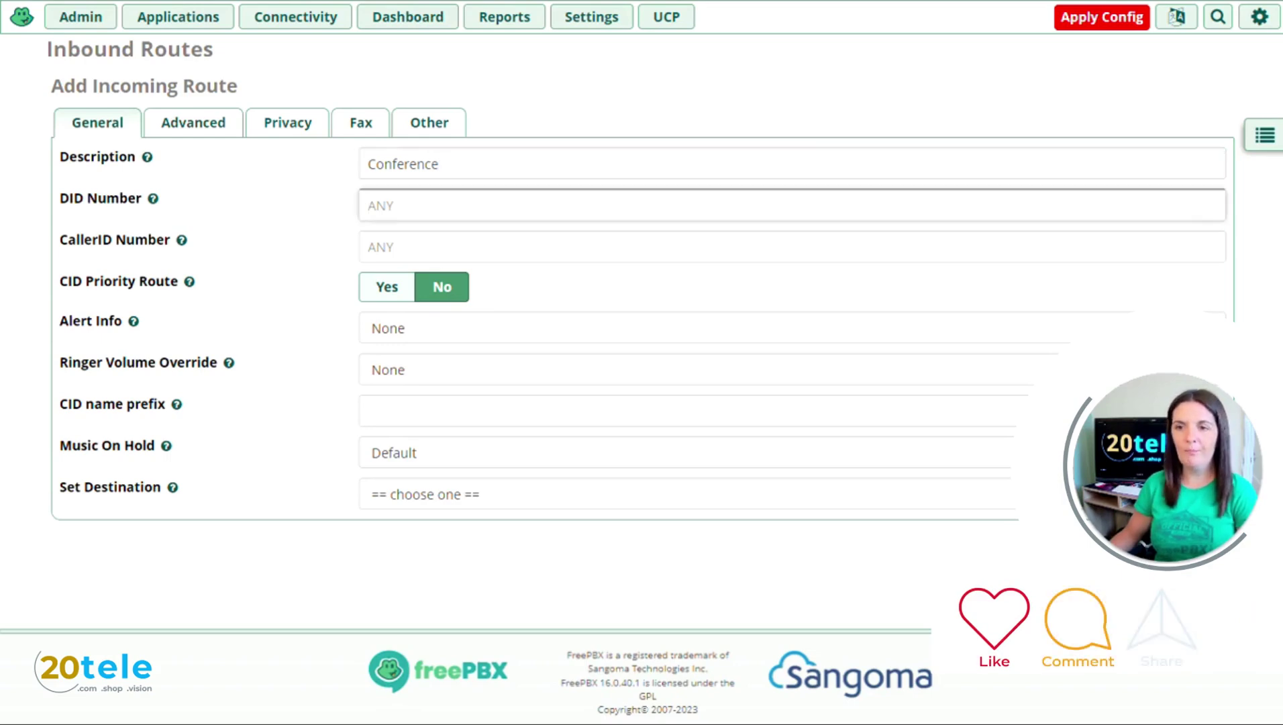
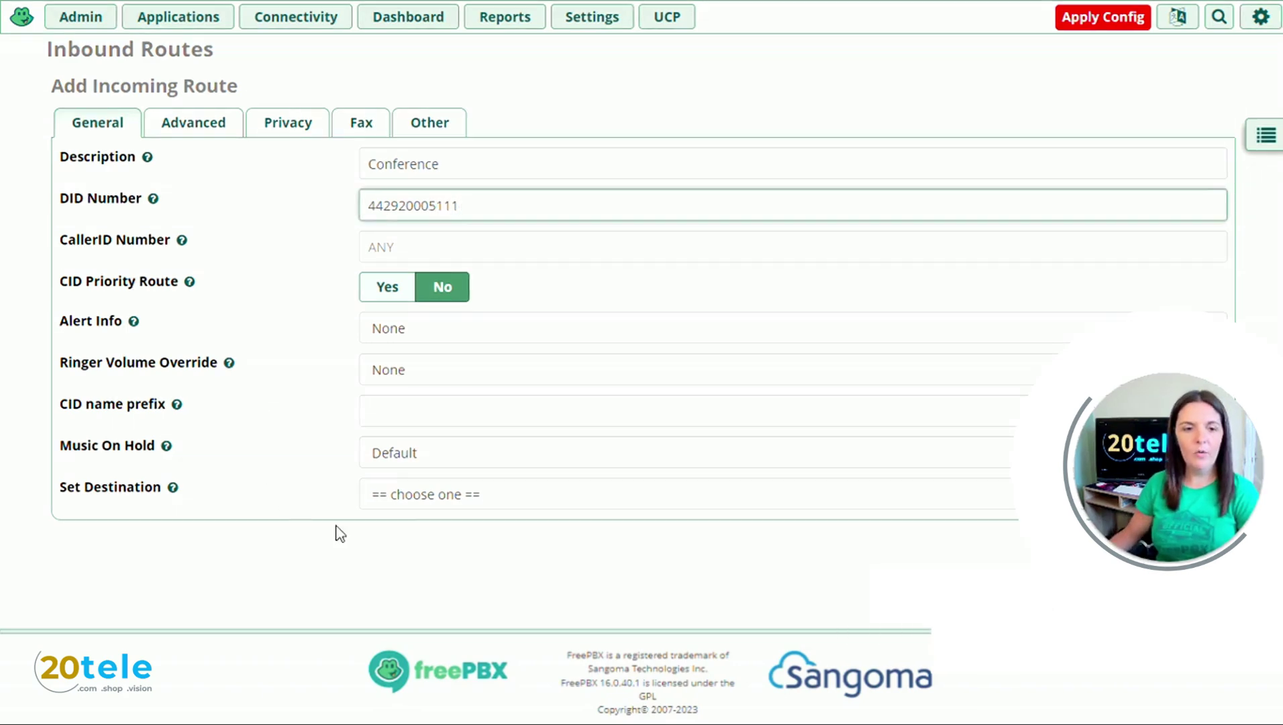
click(454, 505)
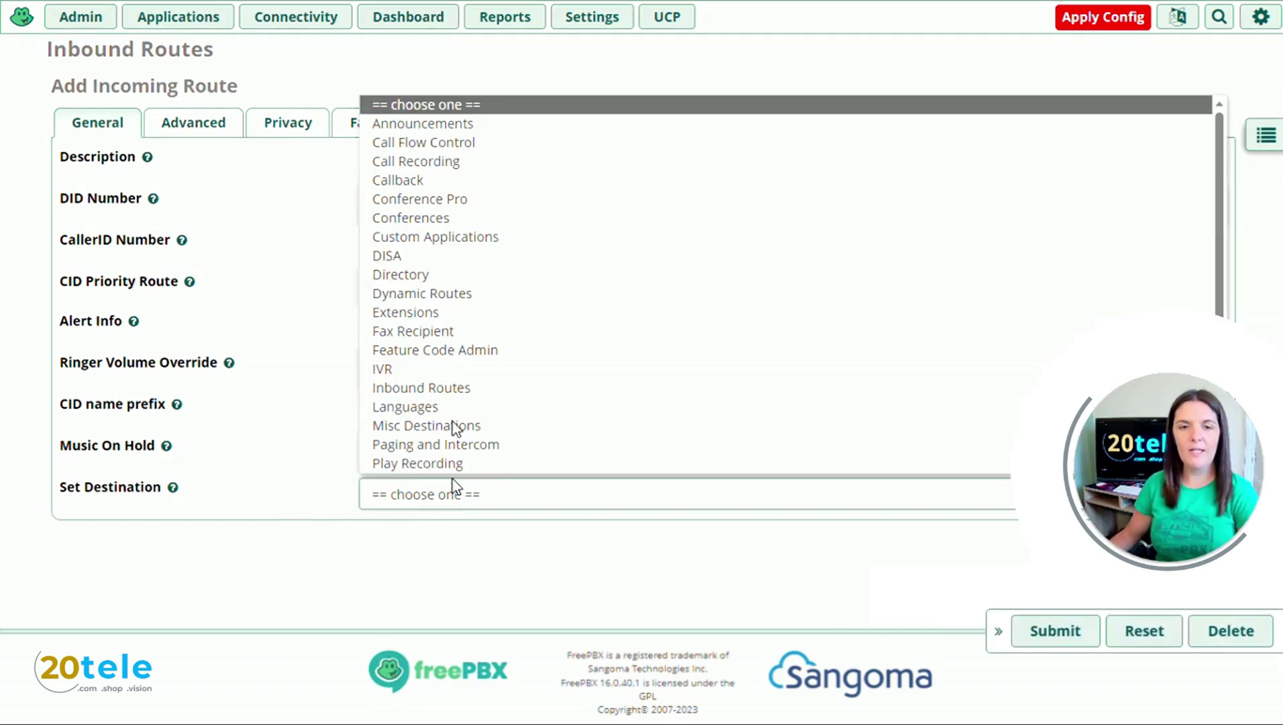
click(430, 218)
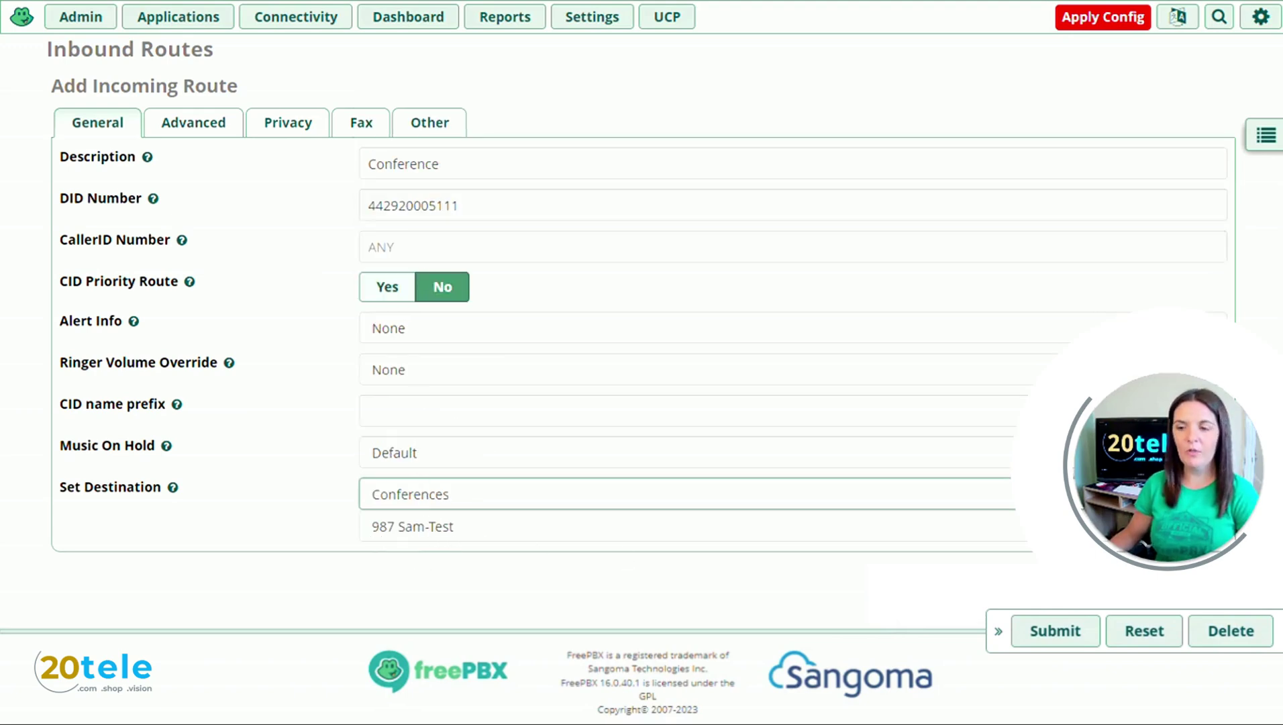
Step: Submit the Conference inbound route pointing to conference 987 'Sam-Test' and apply the config
click(1055, 631)
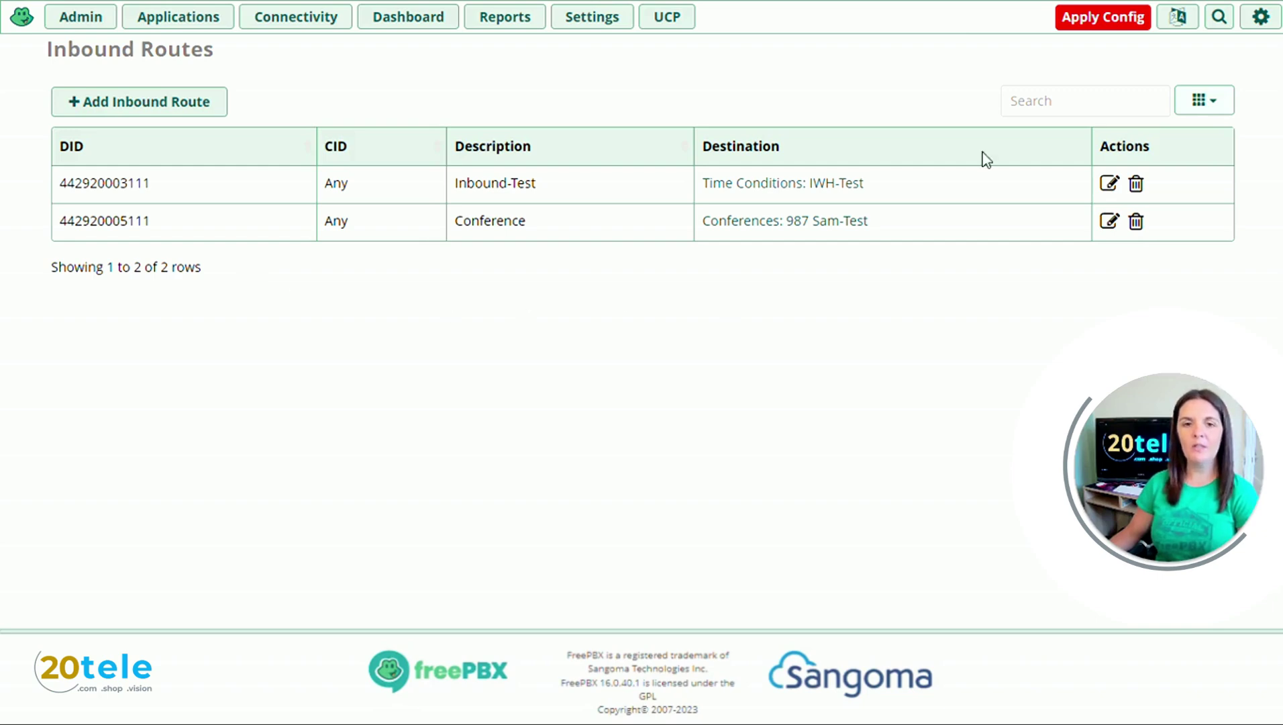
click(1090, 31)
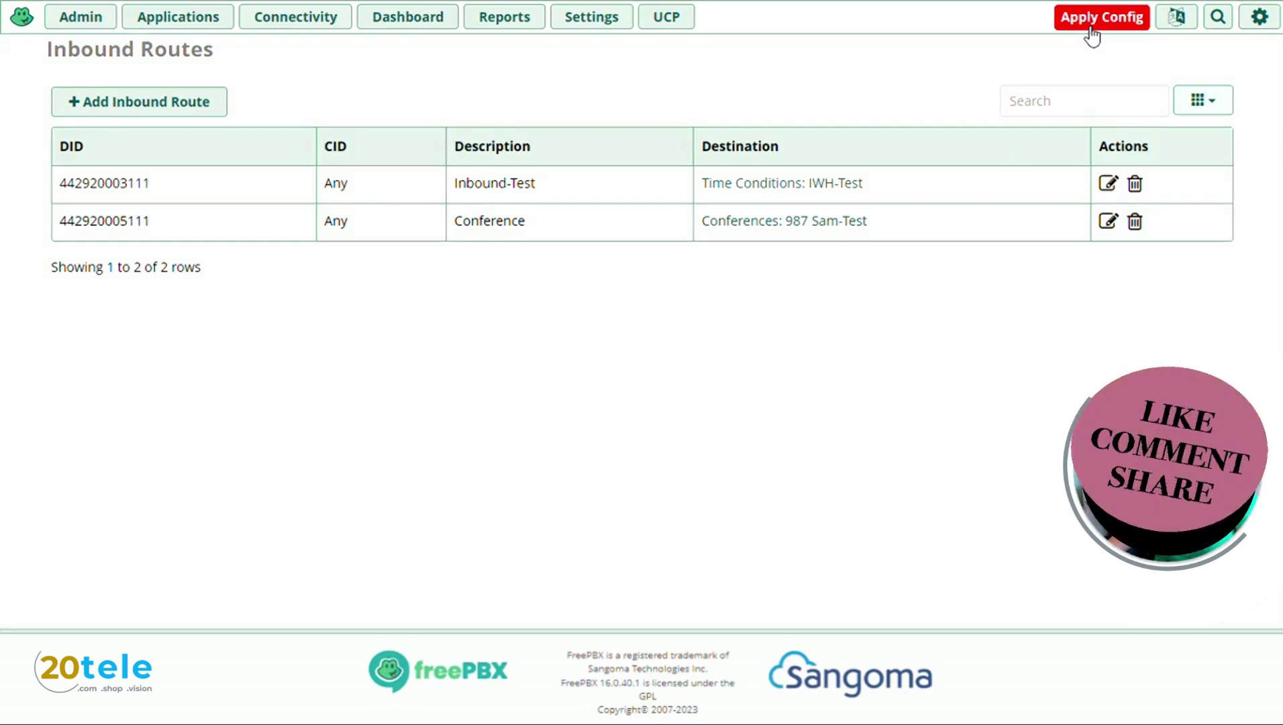